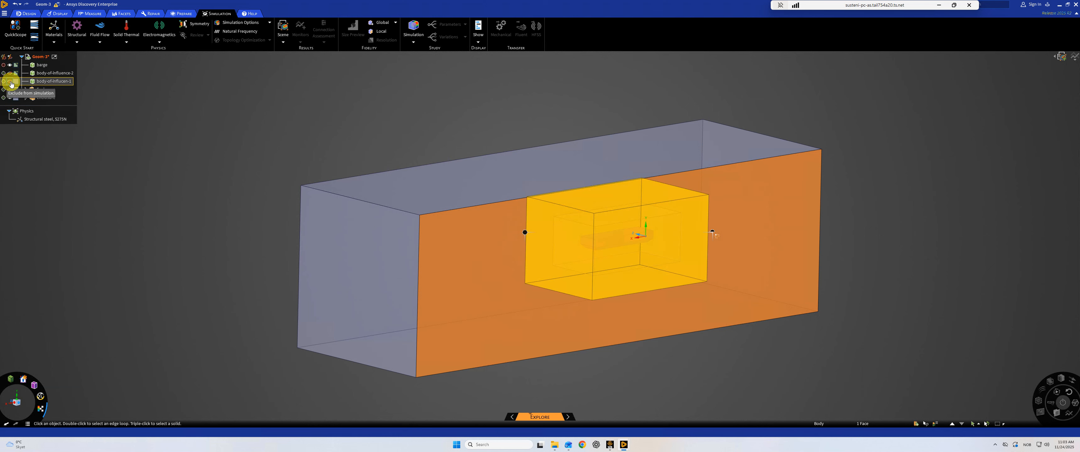
- Display body-of-influence-2 briefly and hide both body-of-influence bodies so only the enclosures and barge remain in view
left_click(10, 74)
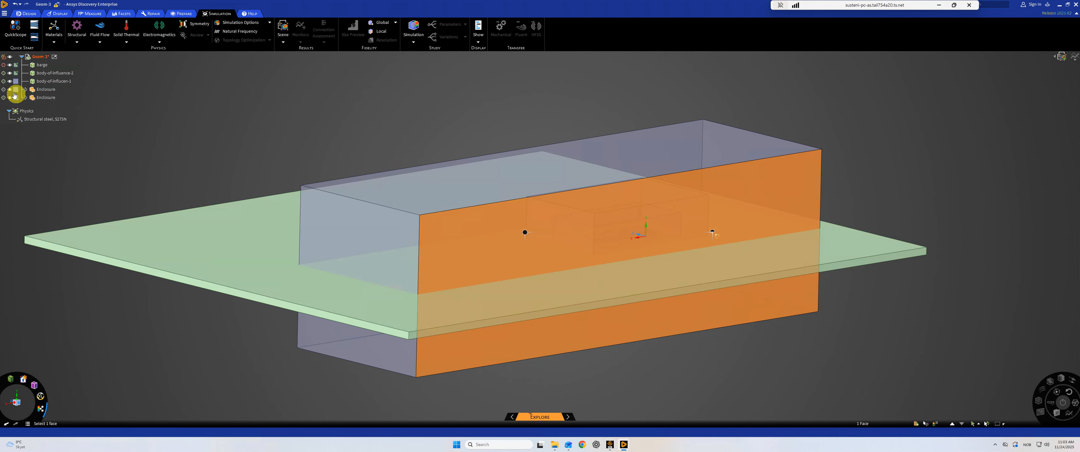
left_click(10, 81)
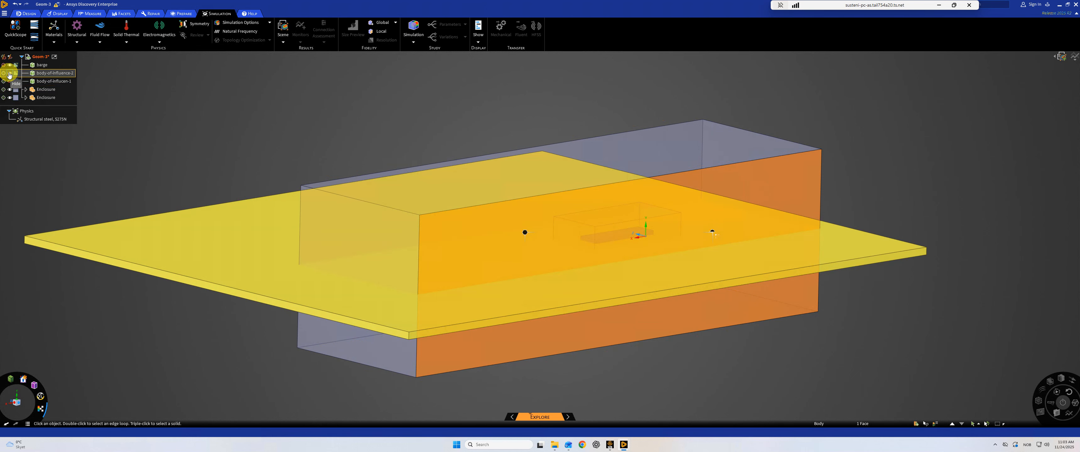
left_click(9, 74)
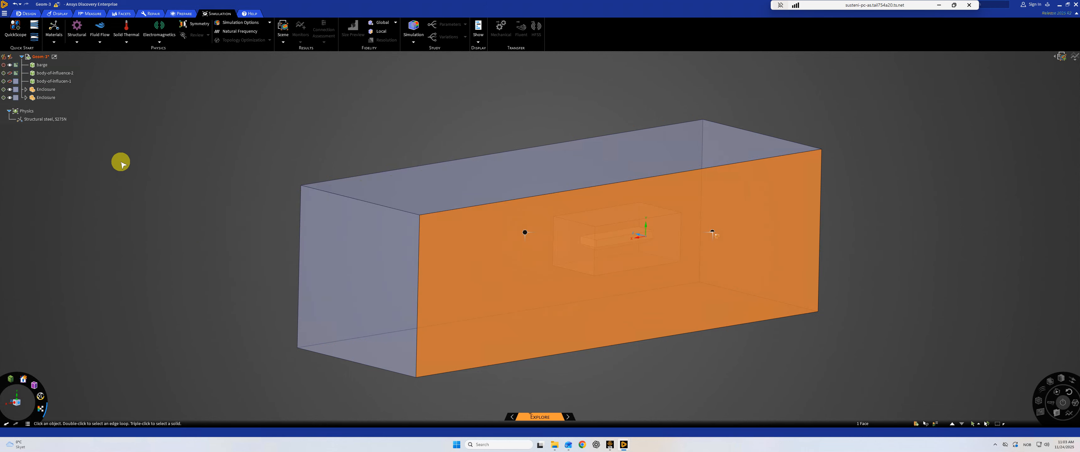
- Expand both Enclosure components and select the forground body inside the smaller one, checking it against the background body
left_click(585, 250)
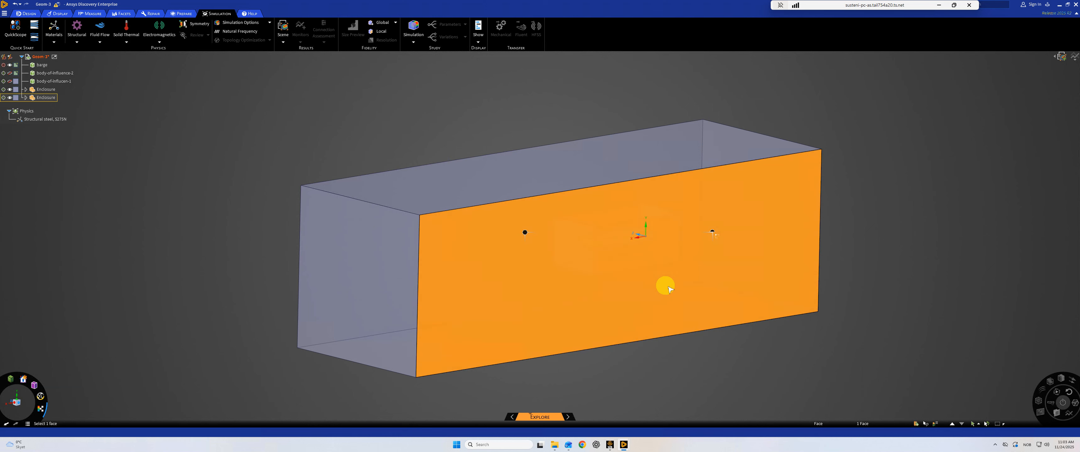
left_click(24, 90)
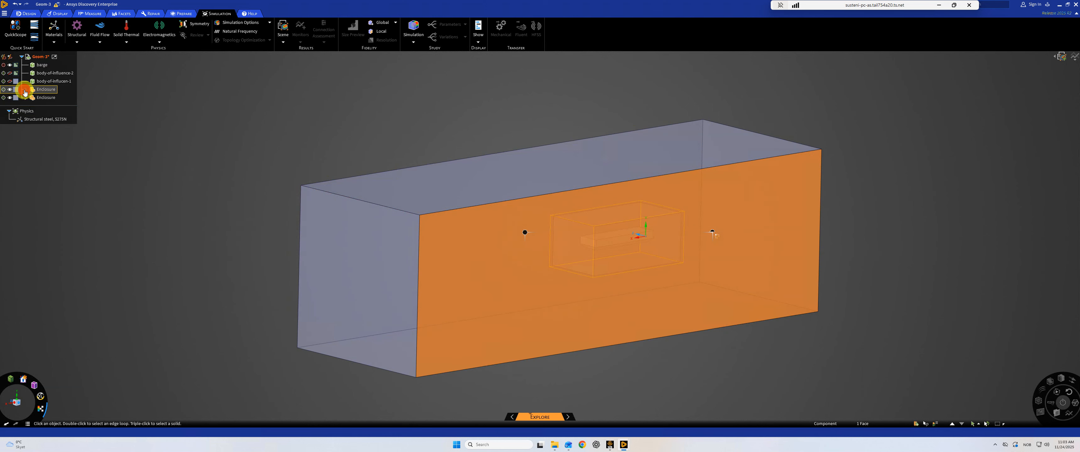
left_click(26, 90)
left_click(46, 98)
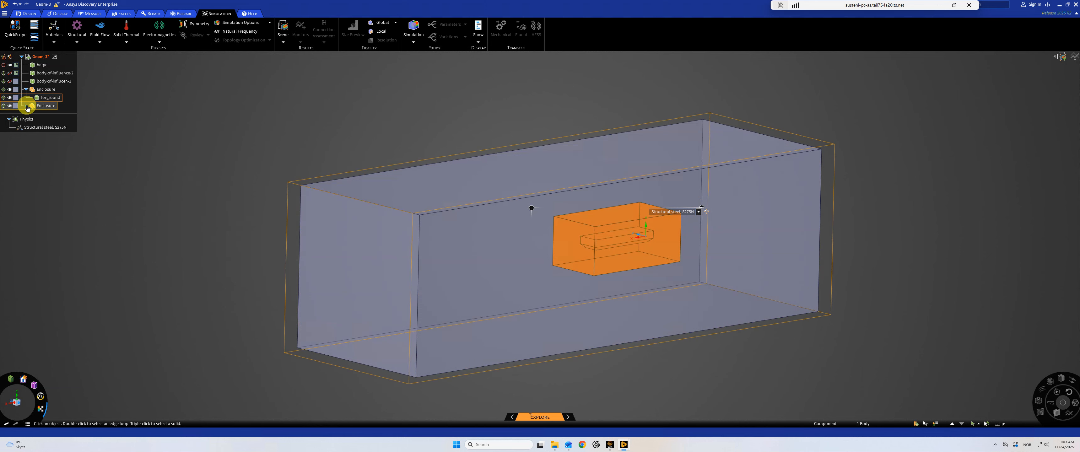
left_click(26, 106)
left_click(43, 115)
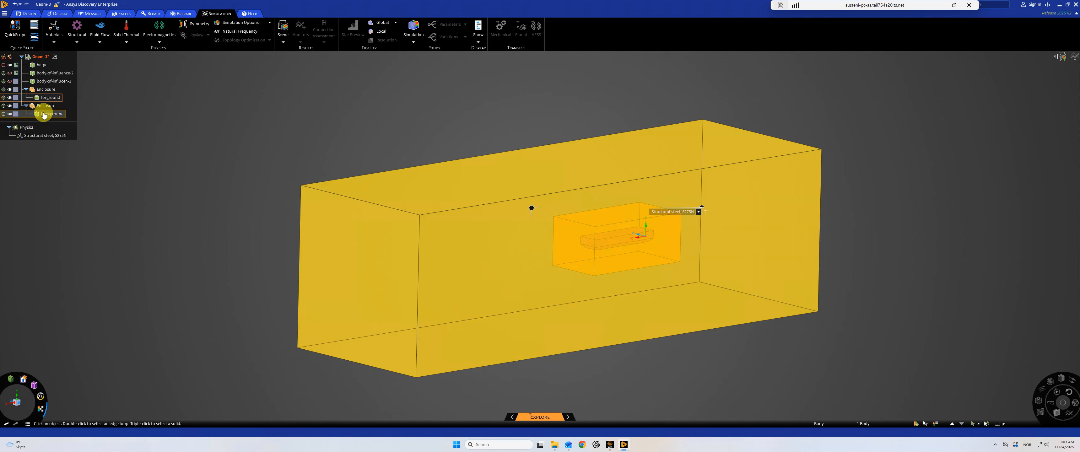
left_click(46, 99)
- Open the list of named selections and examine the face assigned to inlet from the opposite side of the domain
left_click(915, 425)
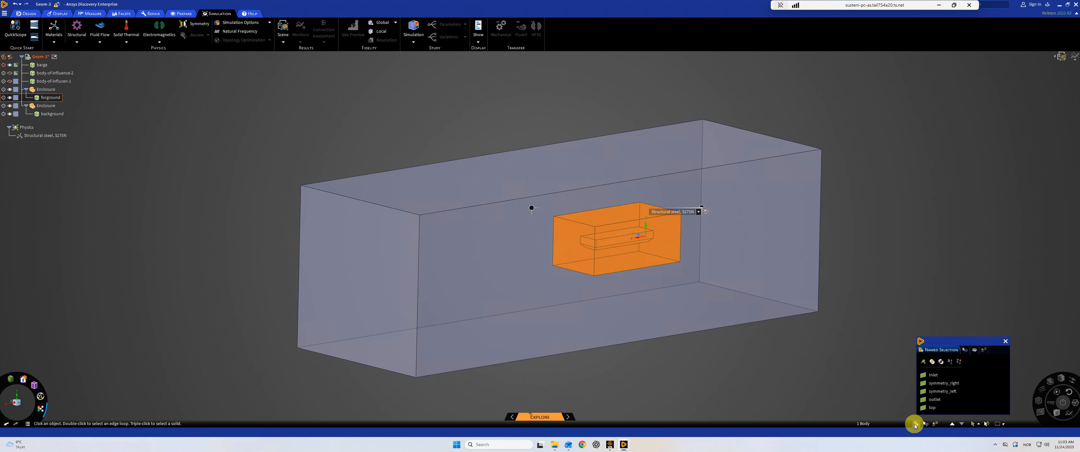
left_click(937, 376)
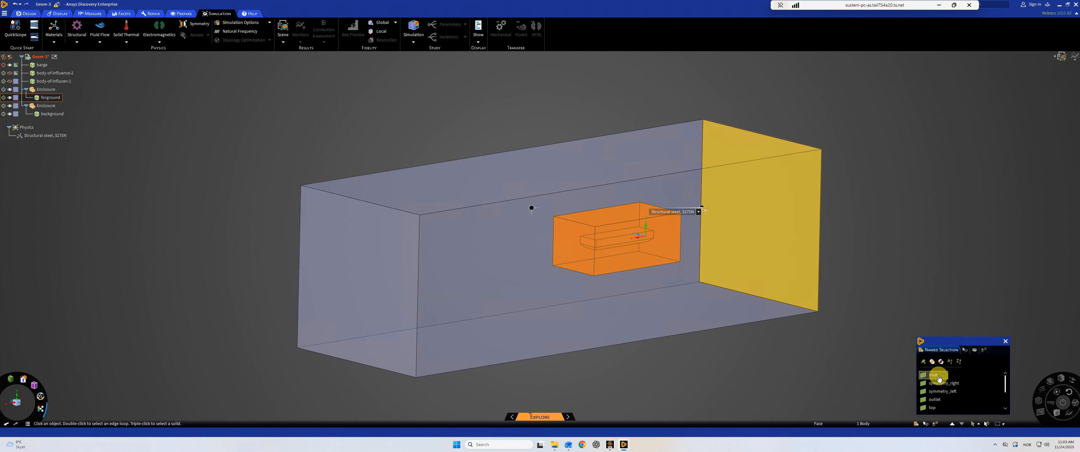
middle_click_drag(789, 317, 591, 335)
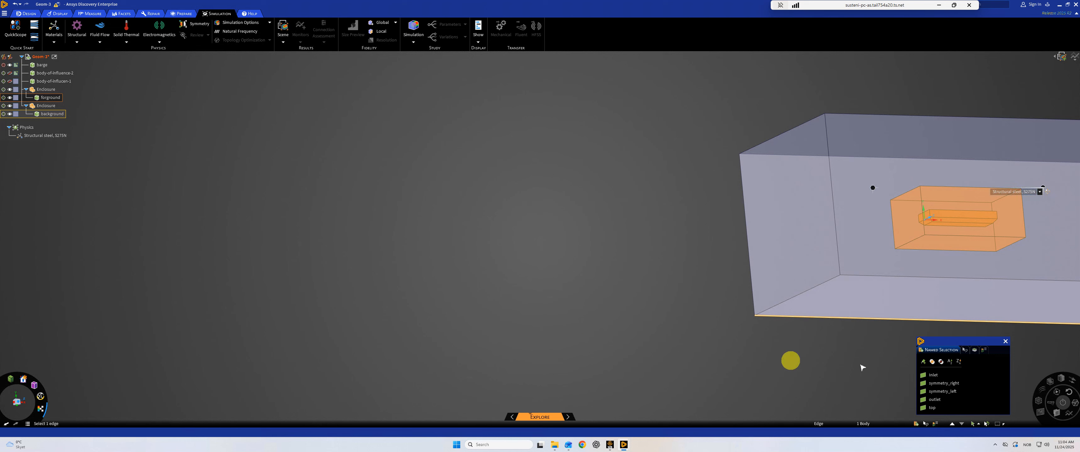
left_click(936, 375)
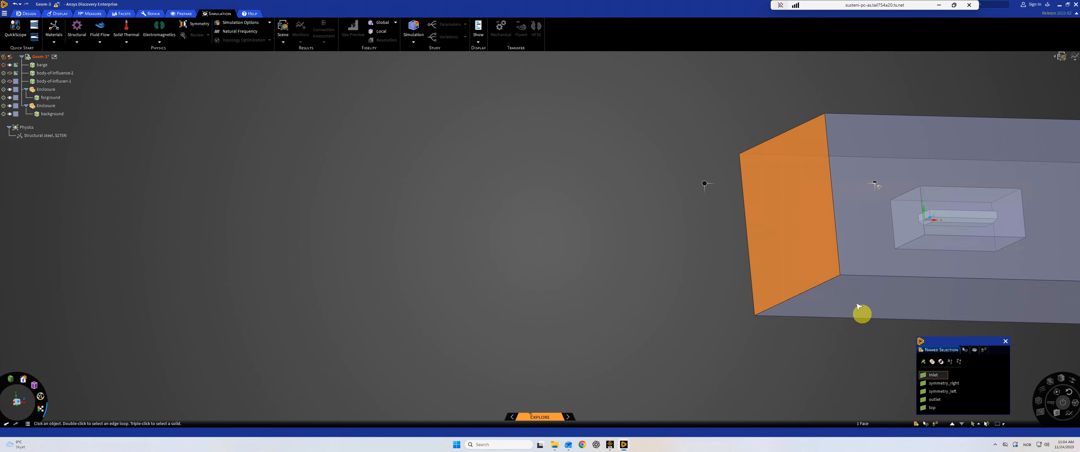
middle_click_drag(829, 261, 485, 293, "ctrl")
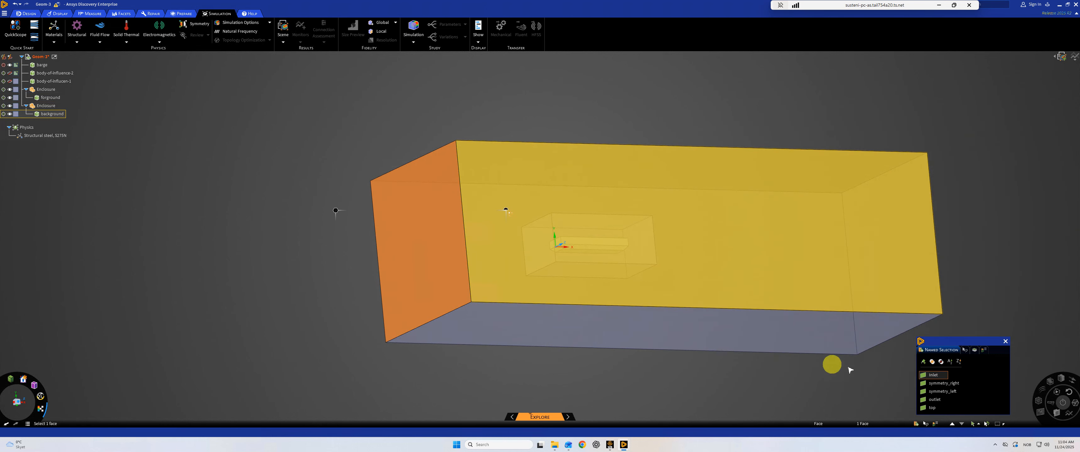
- Highlight the symmetry_right, symmetry_left, outlet and top named selections one after another to examine their faces
left_click(951, 384)
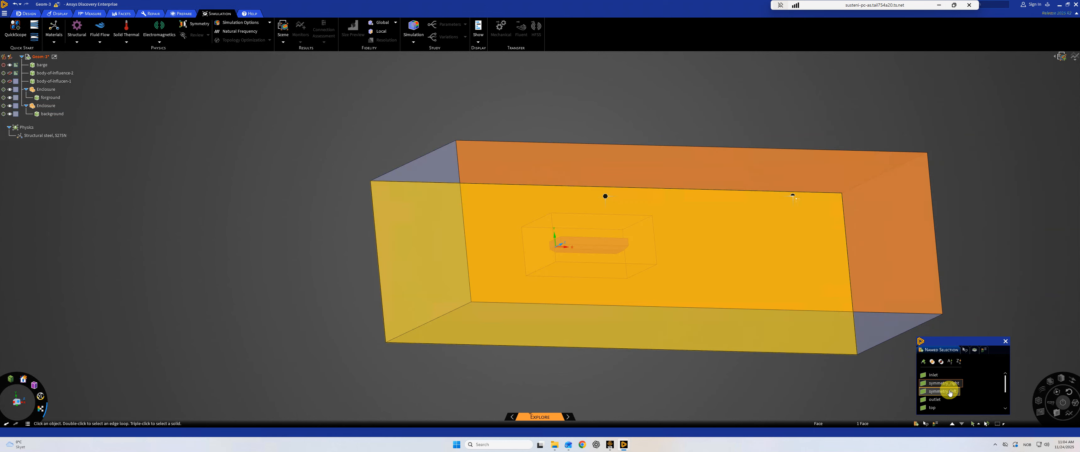
left_click(943, 391)
left_click(946, 400)
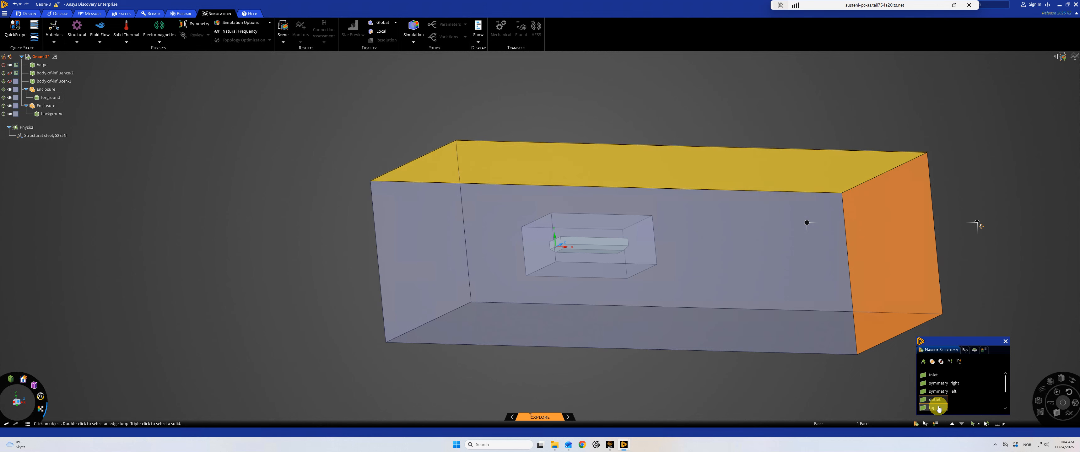
left_click(939, 407)
- Highlight the bottom, overset and boat named selections one after another to examine their faces
scroll(940, 404, "down", 1)
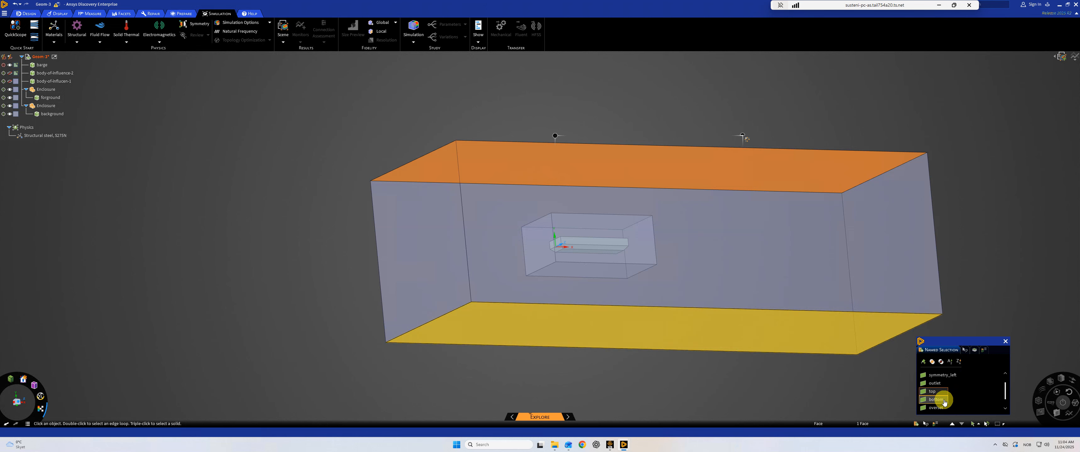
left_click(944, 401)
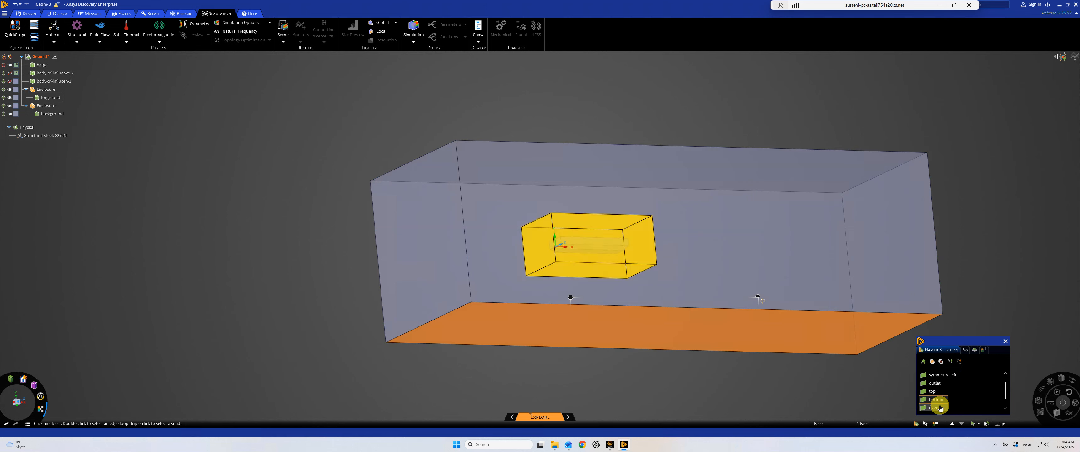
left_click(939, 407)
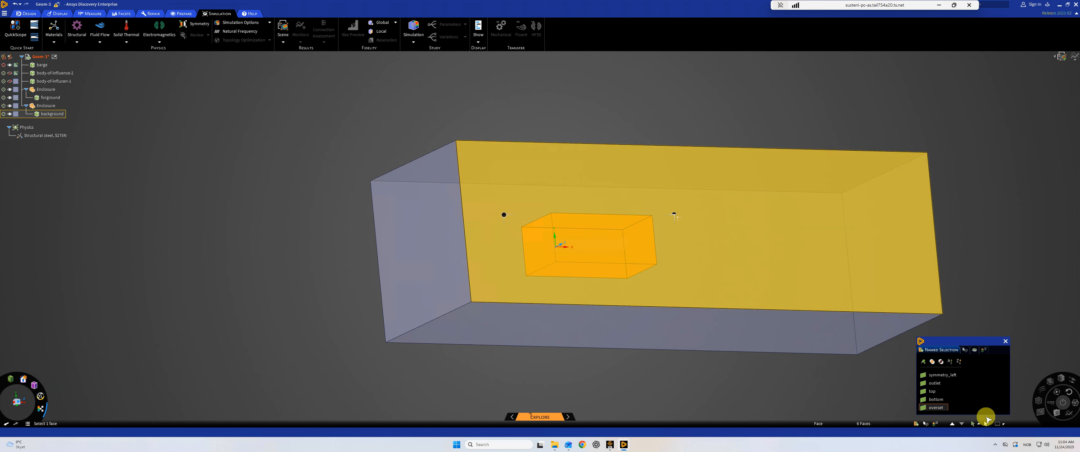
scroll(975, 405, "down", 1)
scroll(975, 406, "down", 1)
left_click(938, 401)
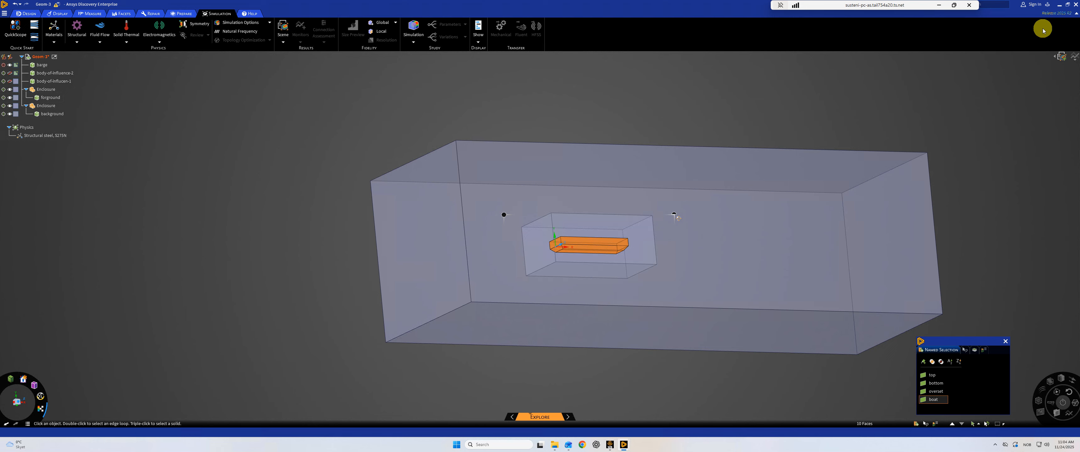
- Close Discovery, return to Workbench and open the Mesh cell of the stationary system linked to the overset geometry
key("ctrl+Tab")
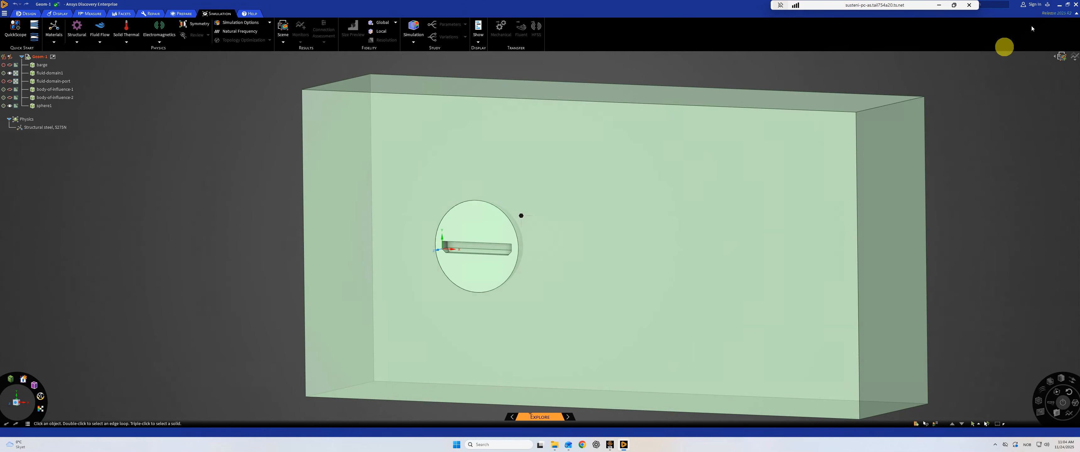
left_click(1075, 4)
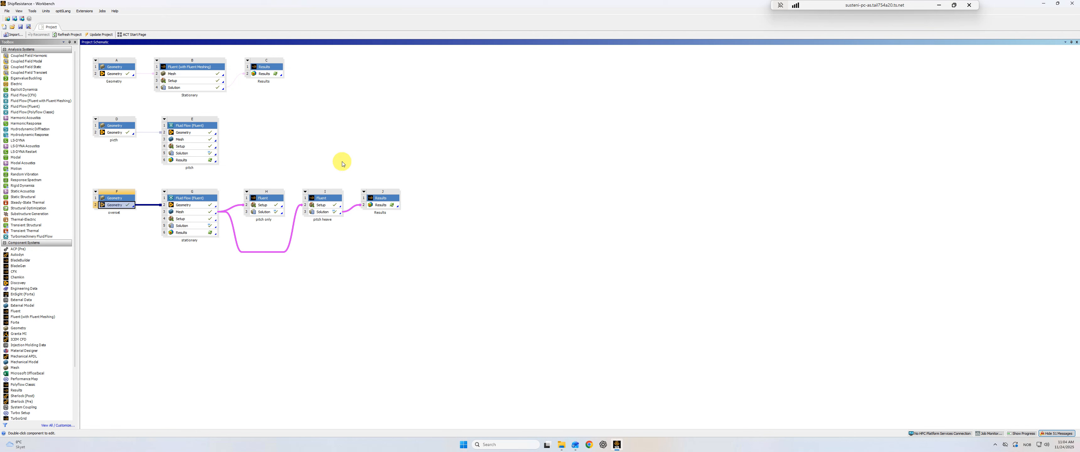
double_click(200, 215)
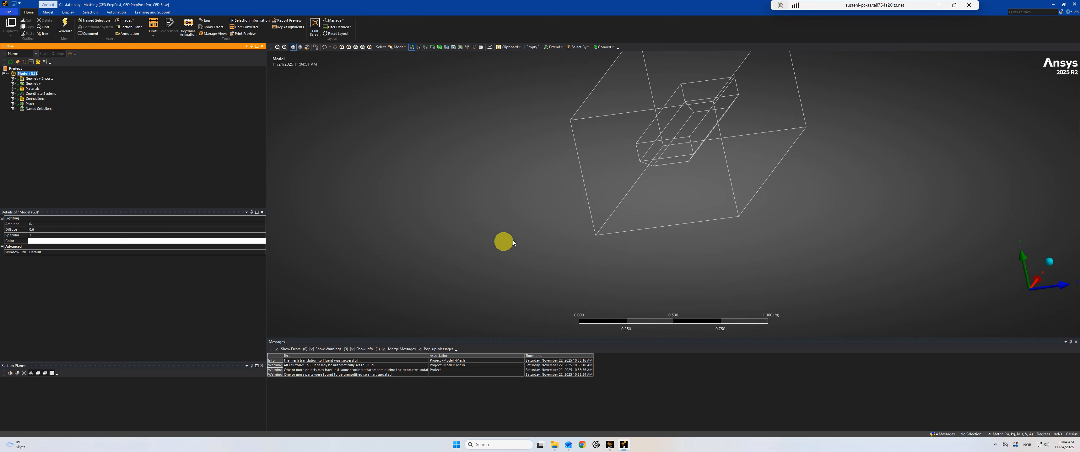
- Expand the mesh controls and open the details of the first Body Sizing
scroll(576, 217, "down", 2)
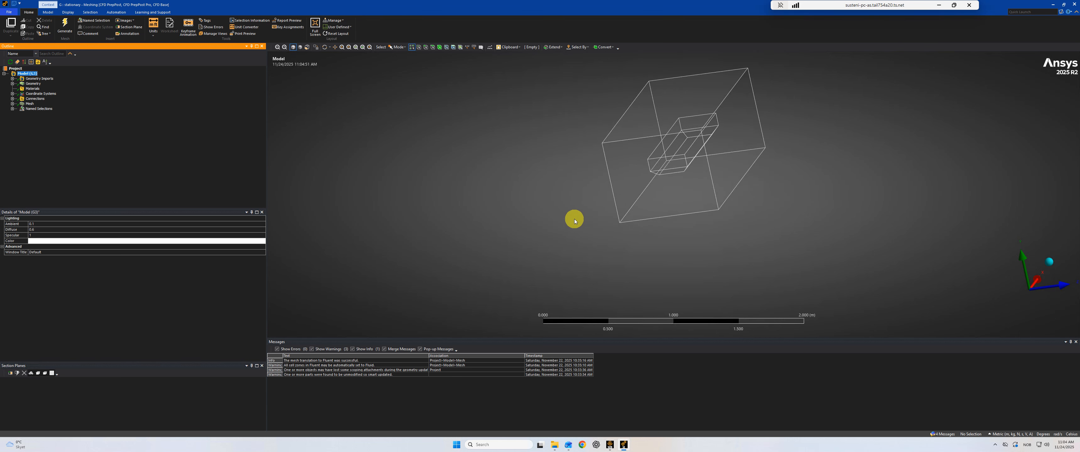
middle_click_drag(589, 224, 358, 239, "ctrl")
left_click(12, 104)
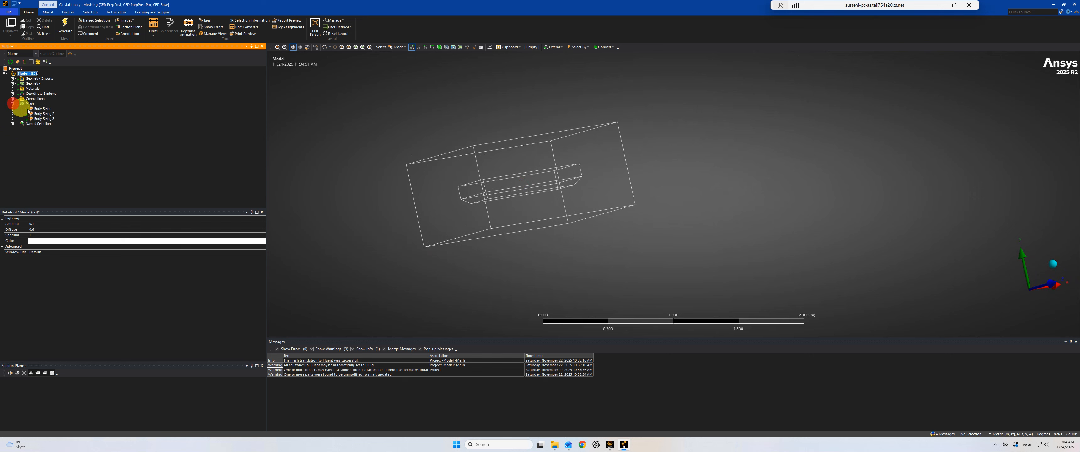
left_click(38, 110)
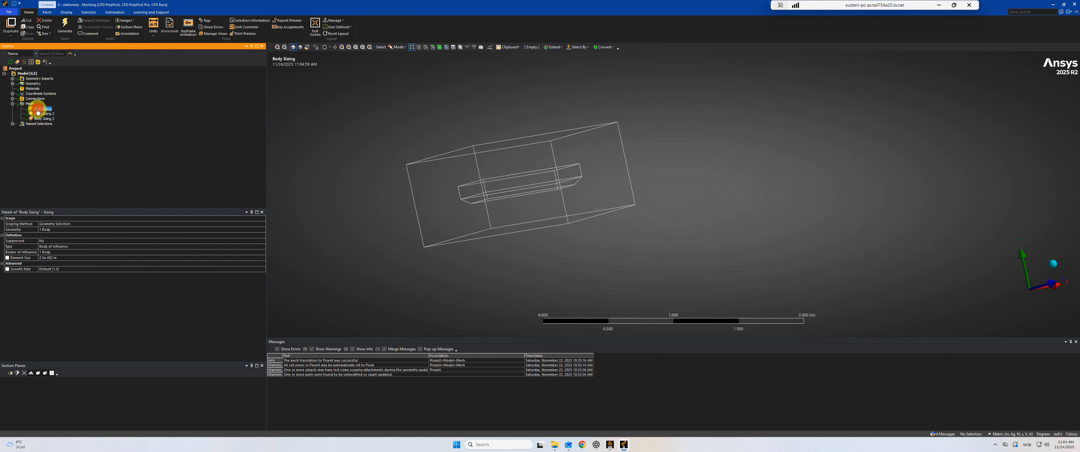
- Expand the geometry and make all bodies of the model visible
left_click(12, 84)
right_click(45, 95)
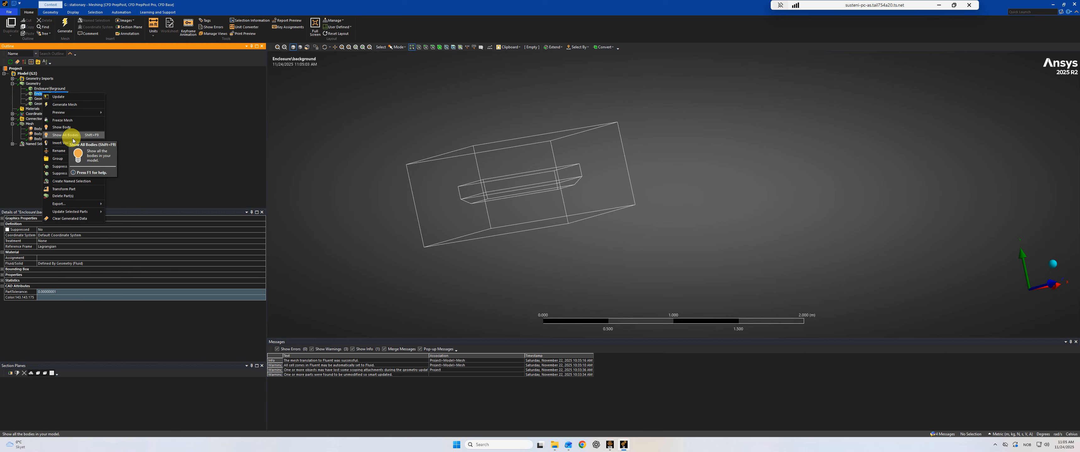
left_click(83, 140)
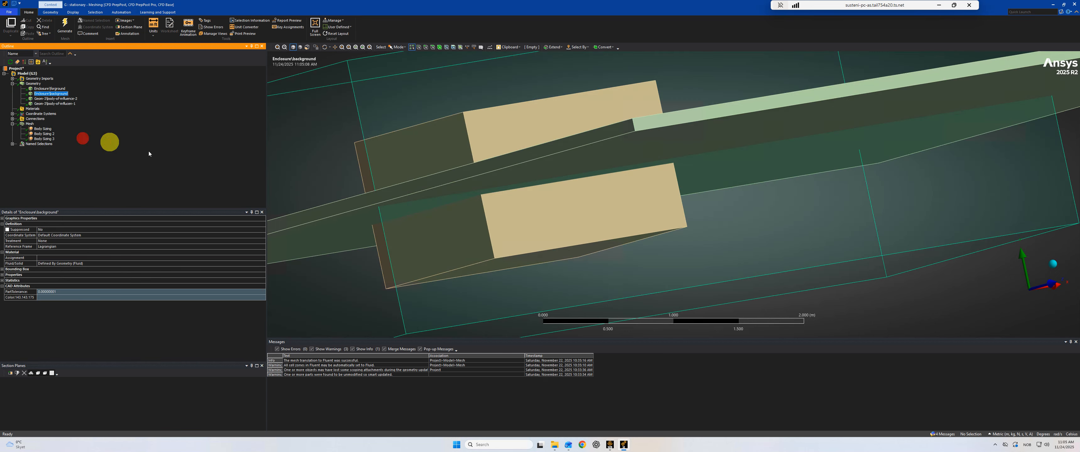
scroll(465, 186, "up", 3)
scroll(461, 196, "down", 5)
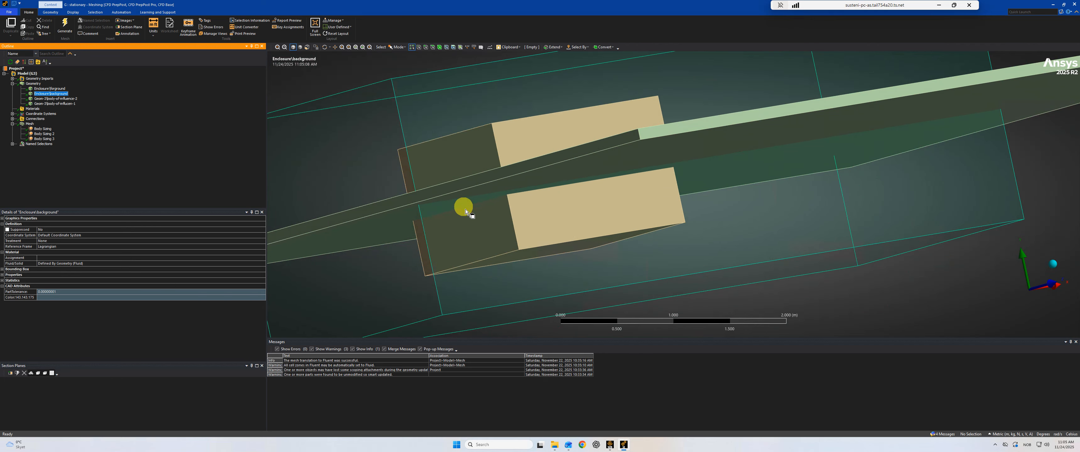
middle_click_drag(464, 209, 511, 212)
- Review the scope and settings of Body Sizing, Body Sizing 2 and Body Sizing 3, and display the generated mesh
left_click(44, 130)
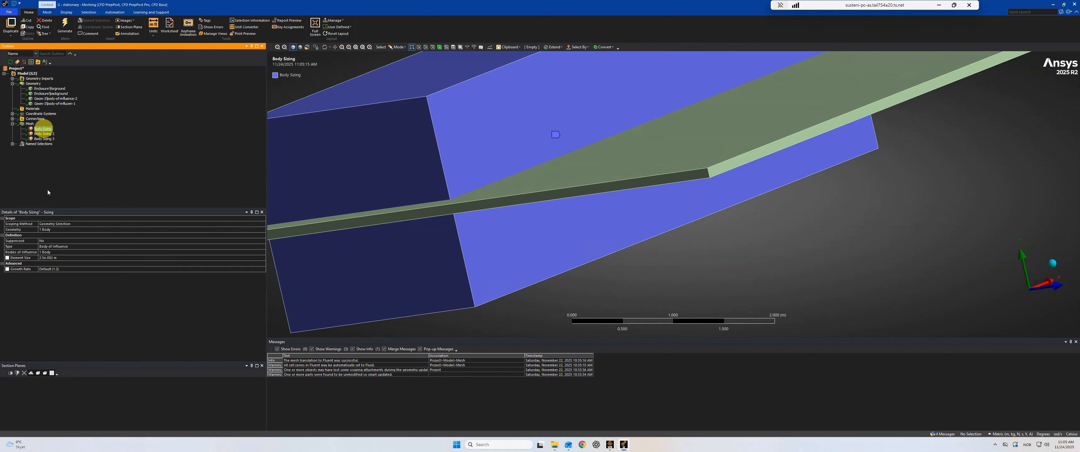
left_click(49, 135)
left_click(45, 139)
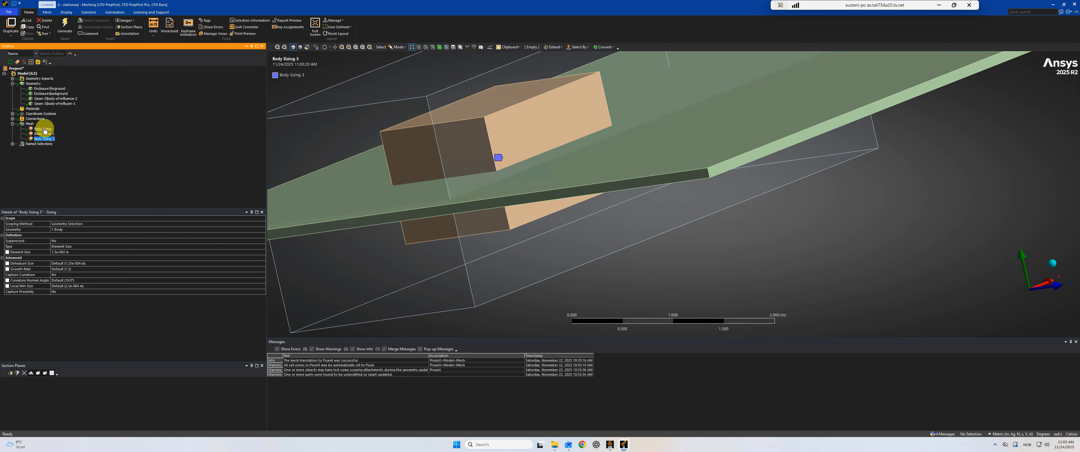
left_click(30, 124)
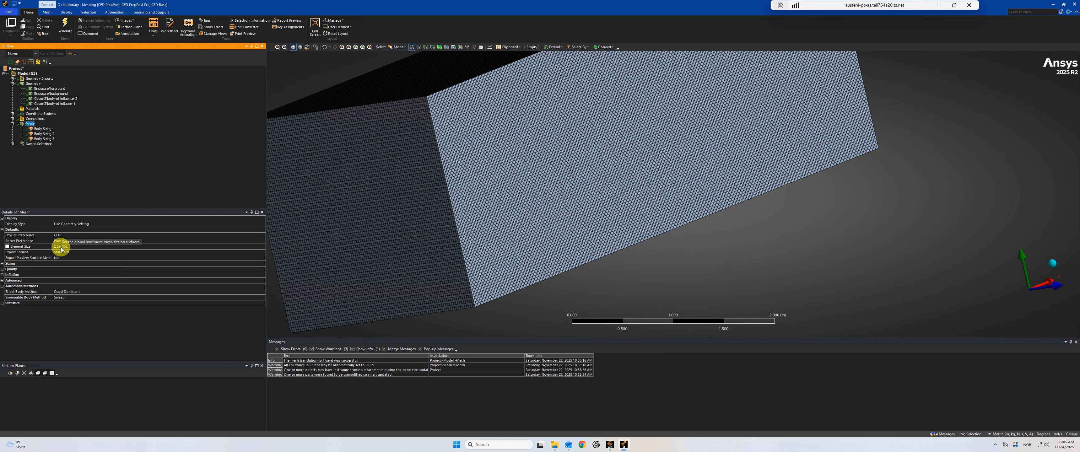
- Close the mesher and open the Setup of the pitch heave system, starting Fluent with the existing launcher settings
left_click(1073, 8)
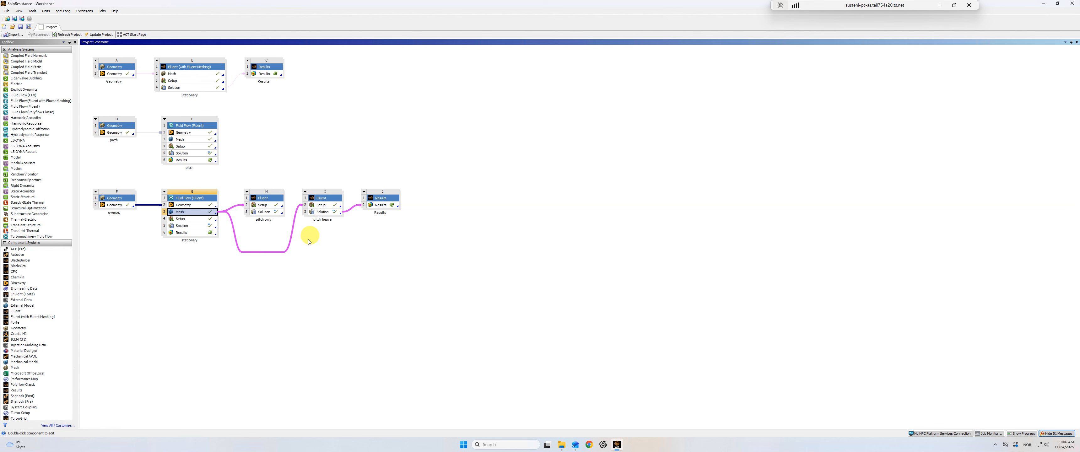
double_click(320, 205)
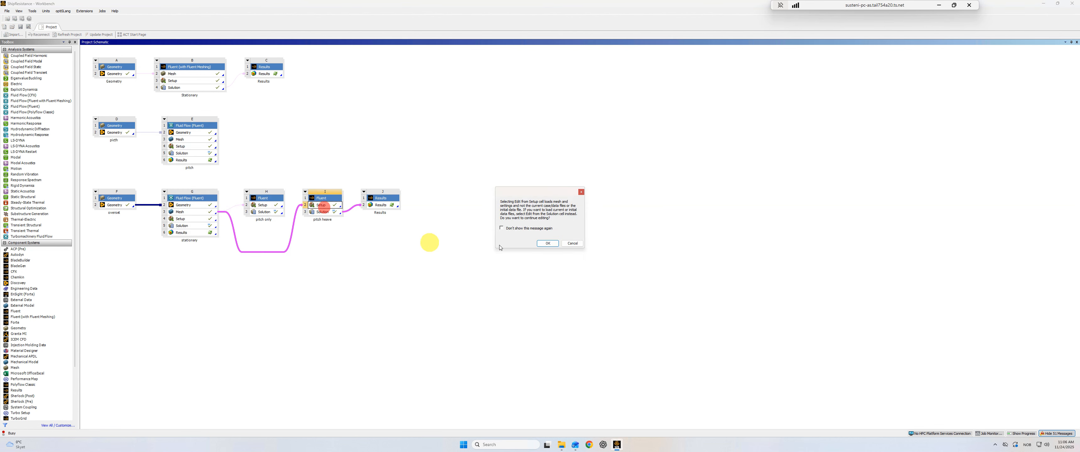
left_click(543, 244)
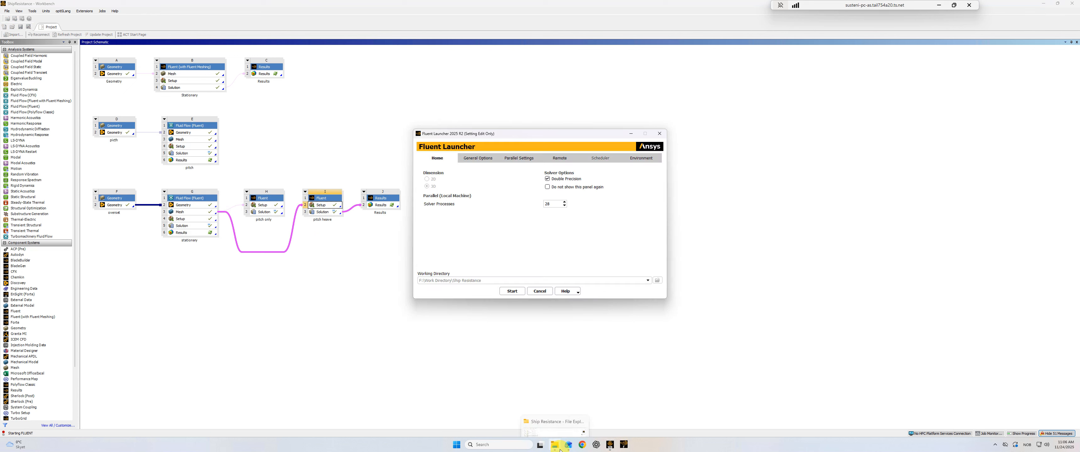
left_click(515, 291)
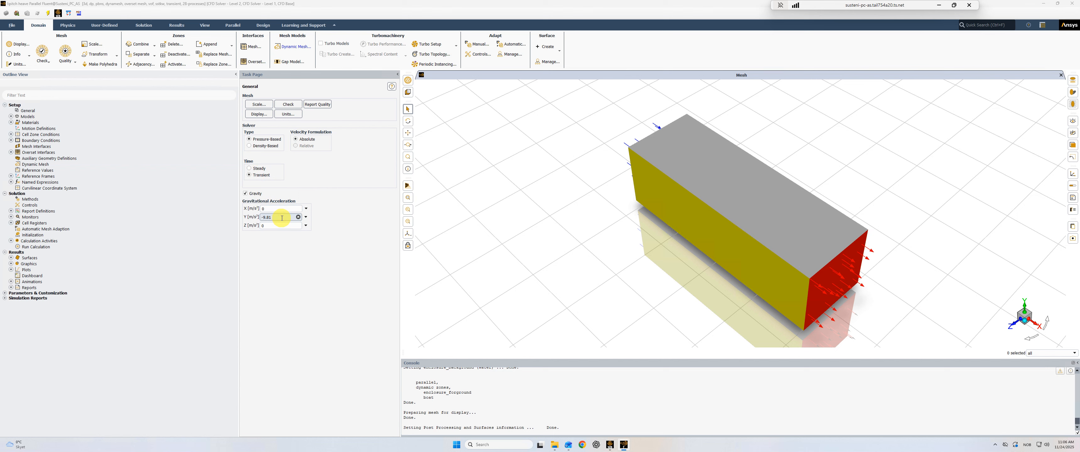
- Review the fluid materials, the Volume of Fluid multiphase model options and the air and water phase definitions
left_click(11, 123)
left_click(17, 128)
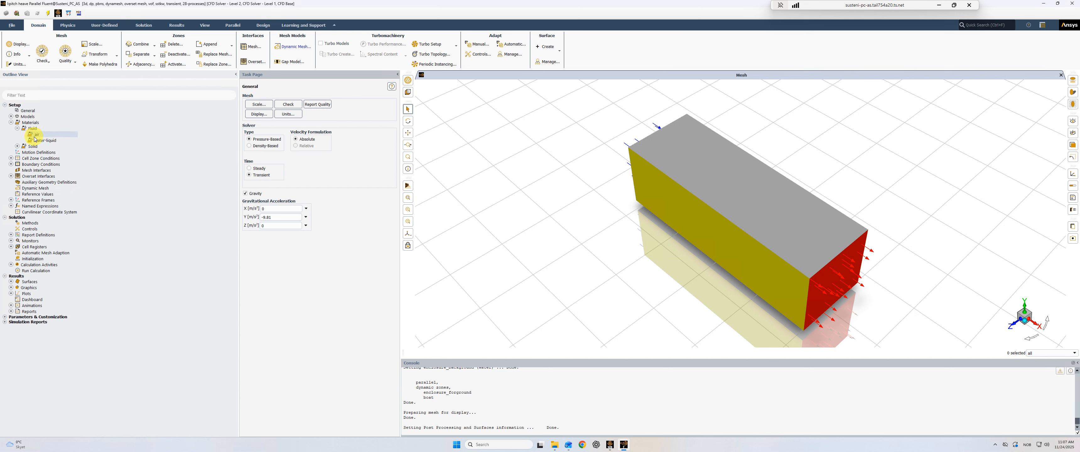
left_click(11, 116)
double_click(31, 123)
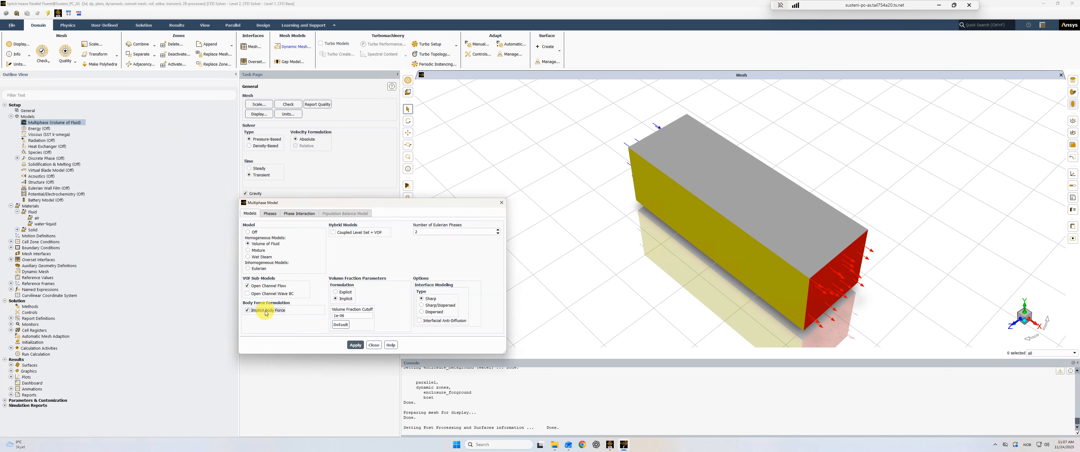
left_click(265, 213)
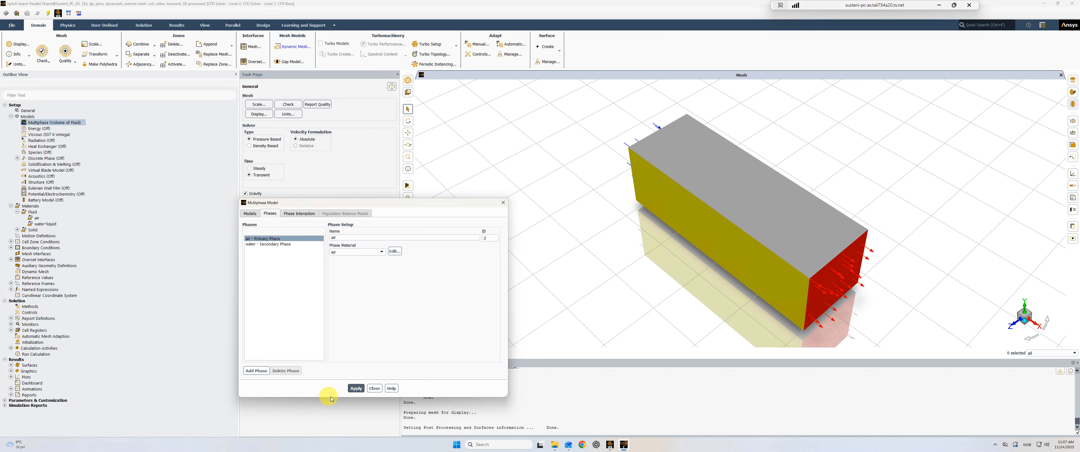
left_click(503, 203)
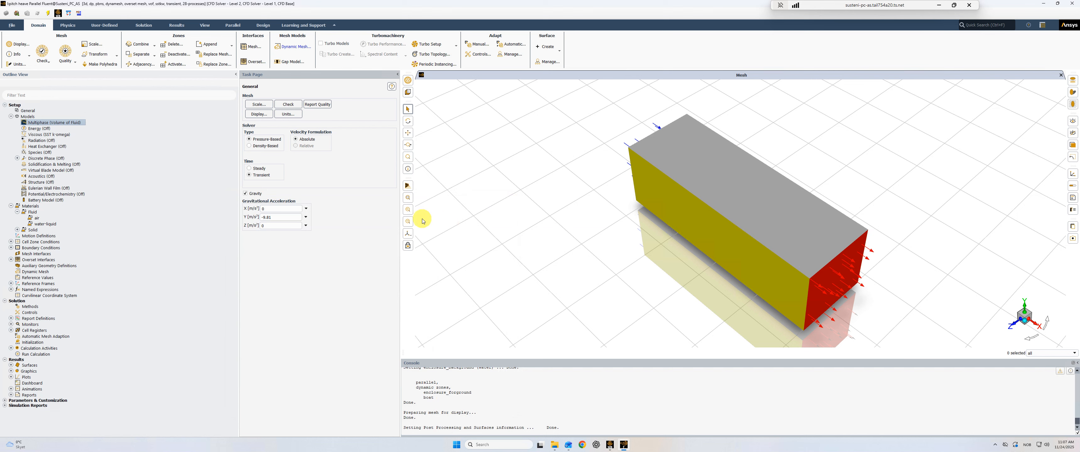
- Review the multiphase open channel settings of the pressure inlet boundary, including its free surface level, velocity magnitude and bottom level
left_click(11, 247)
left_click(17, 254)
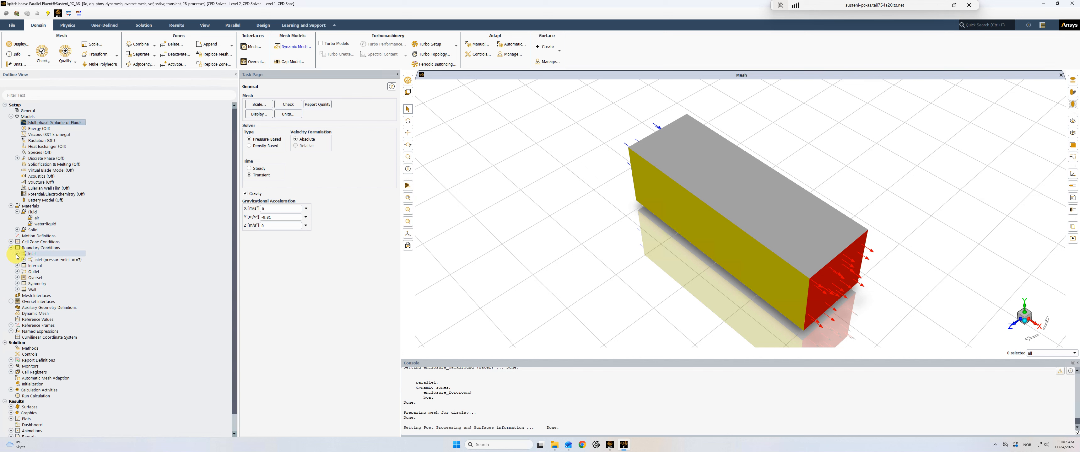
left_click(43, 259)
double_click(43, 259)
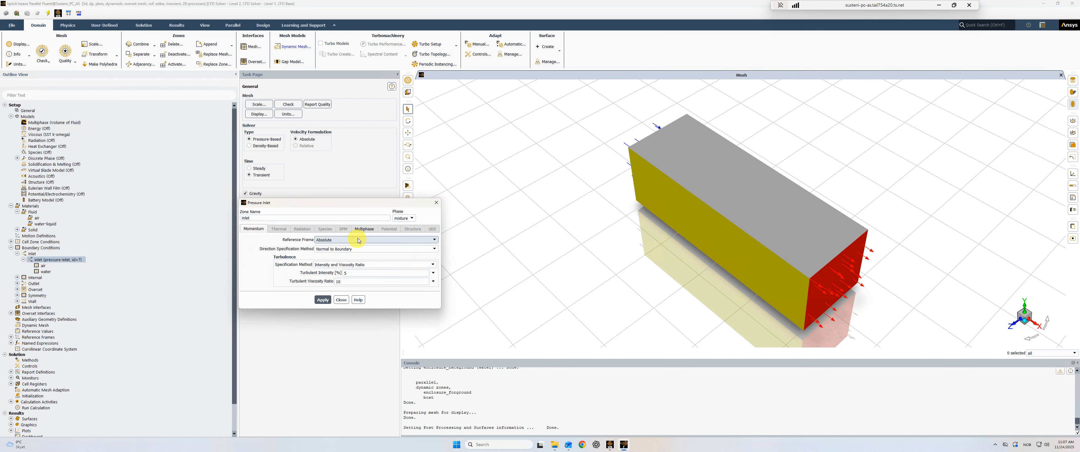
left_click(364, 230)
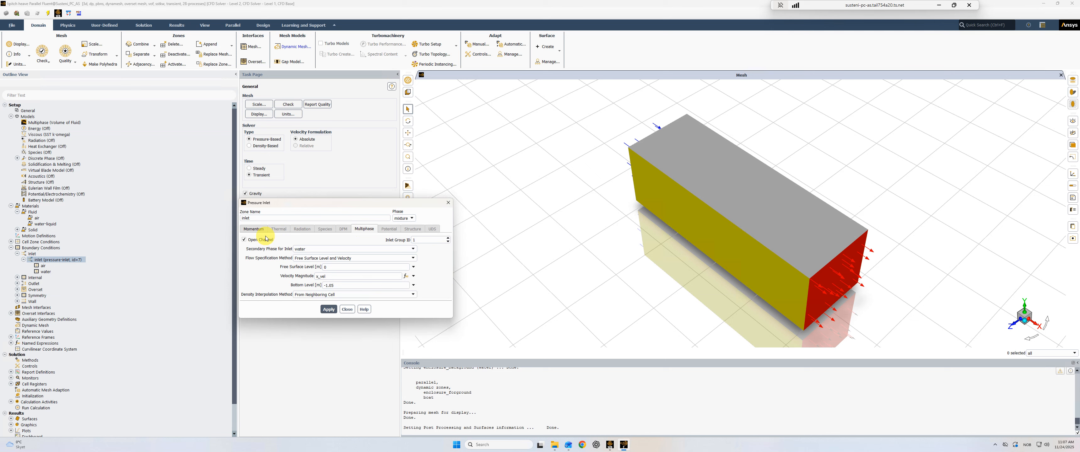
left_click(337, 270)
left_click(448, 204)
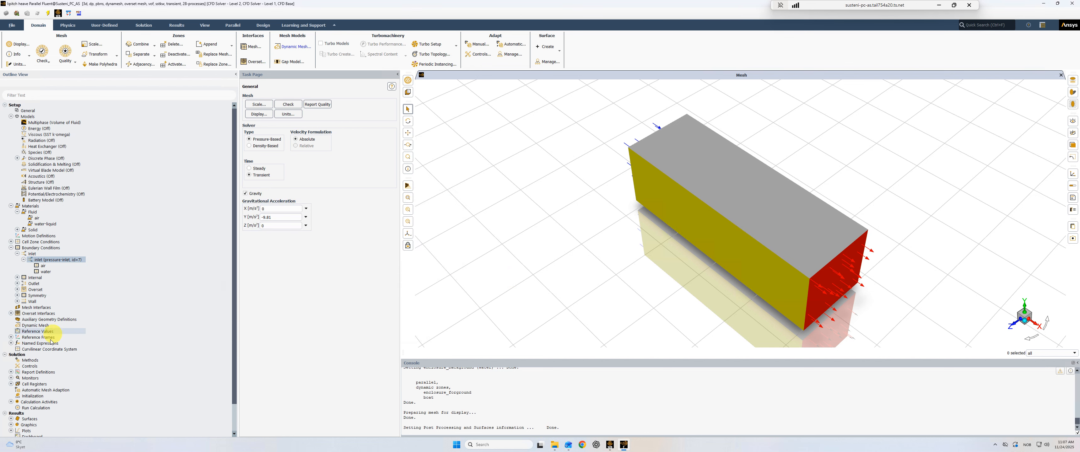
- Inspect the definition of the named expression that drives the inlet velocity, leaving it unmodified
left_click(11, 343)
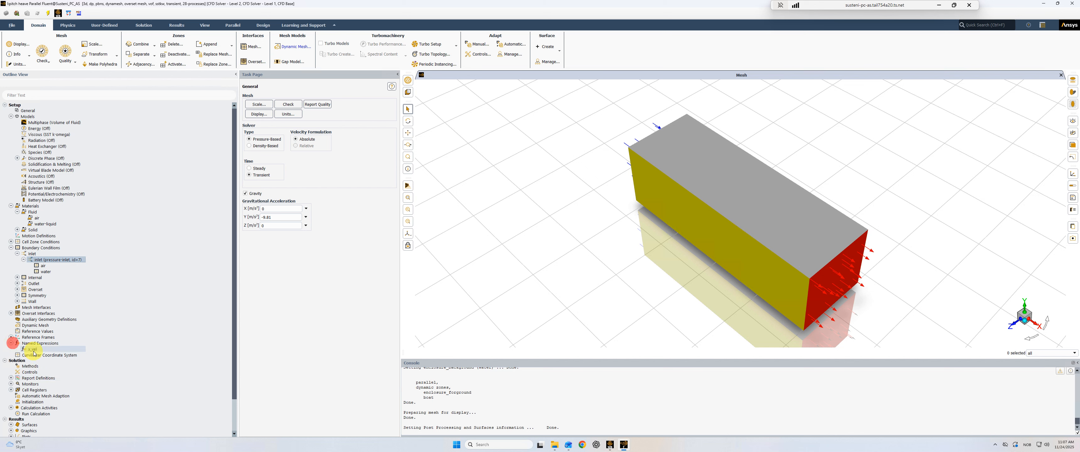
double_click(32, 349)
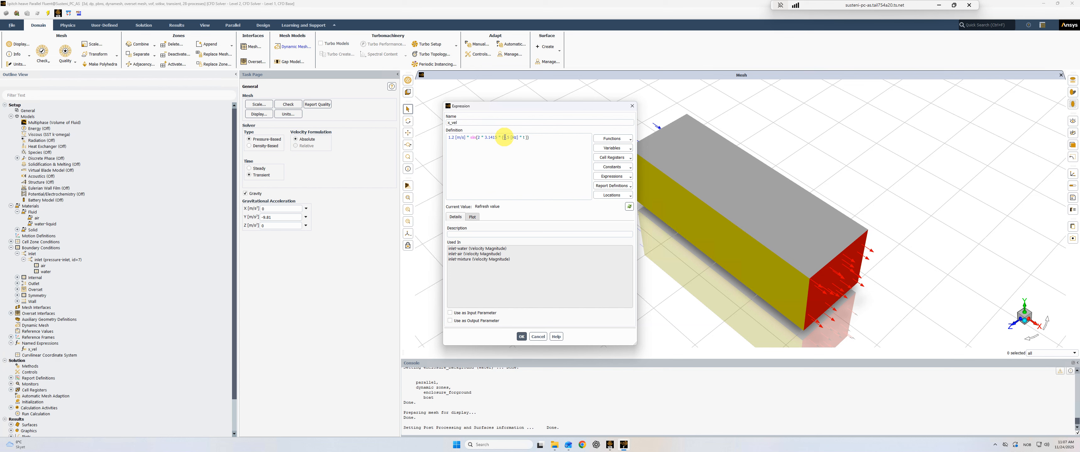
left_click(632, 106)
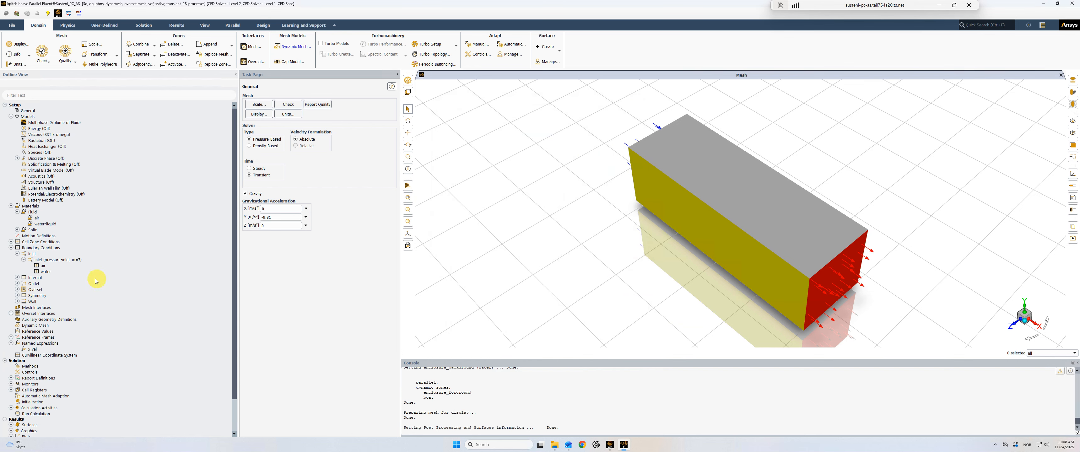
- Review the multiphase open channel settings of the pressure outlet boundary, including its free surface level and bottom level
left_click(18, 283)
left_click(37, 290)
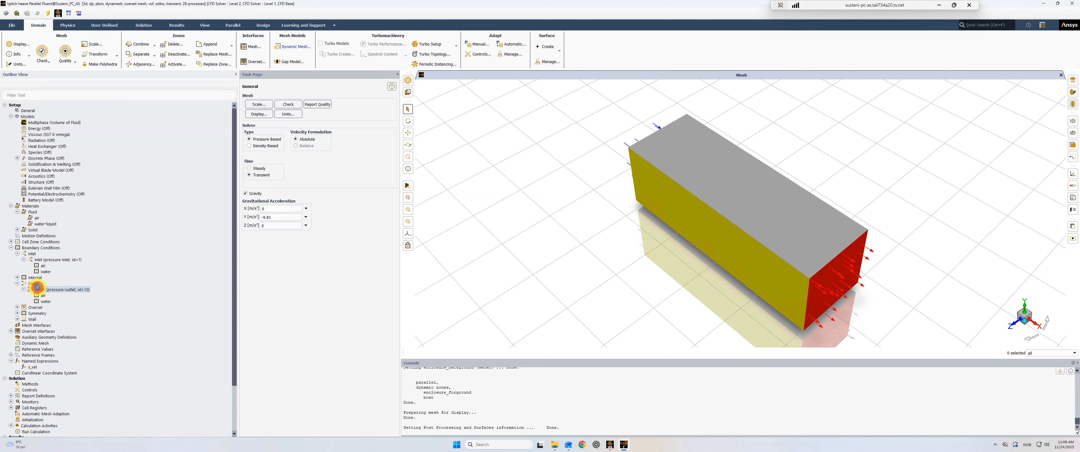
double_click(38, 289)
left_click(363, 229)
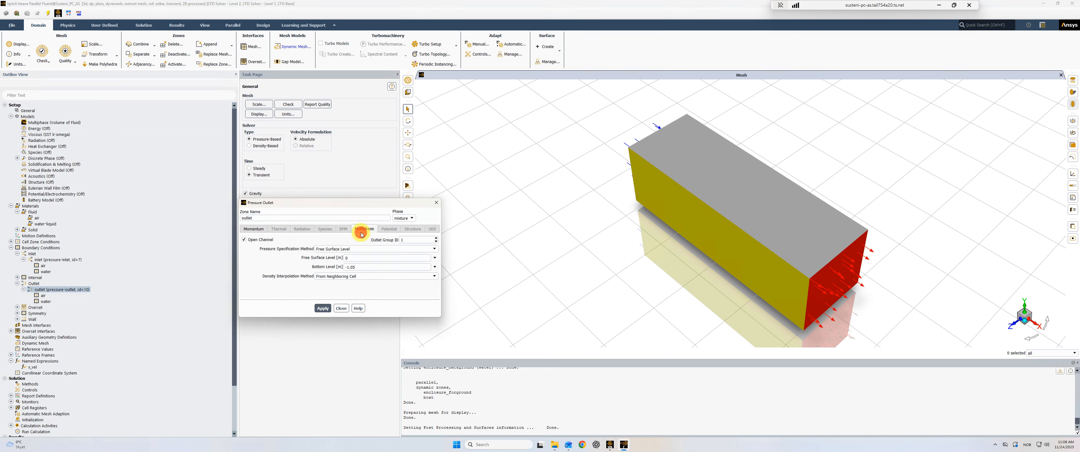
left_click(352, 267)
left_click(436, 203)
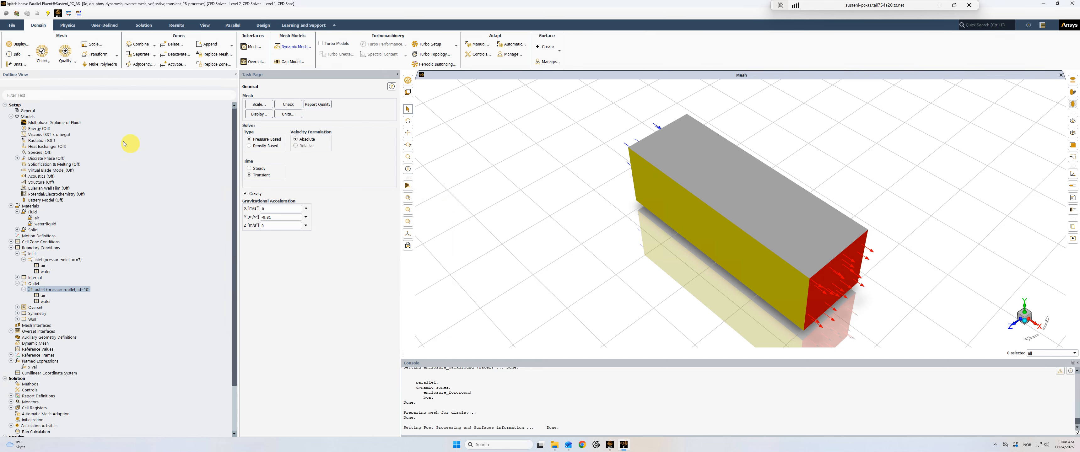
- Display only the plane-xy surface in the mesh view, with all other surfaces deselected
left_click(34, 111)
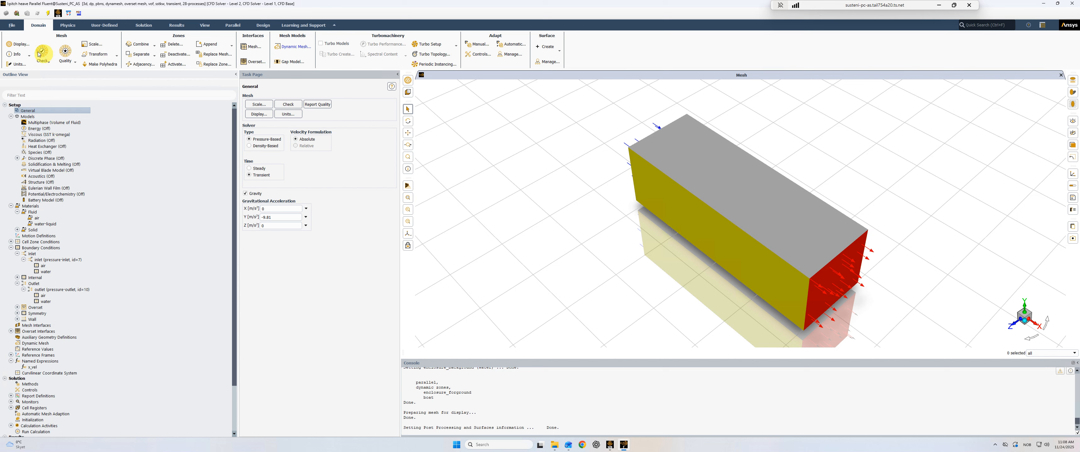
left_click(259, 114)
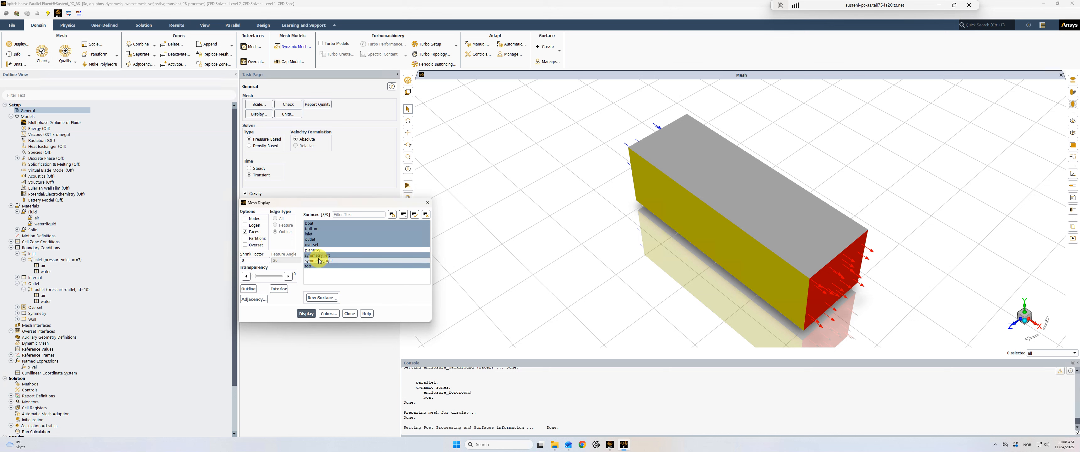
left_click(425, 214)
left_click(319, 250)
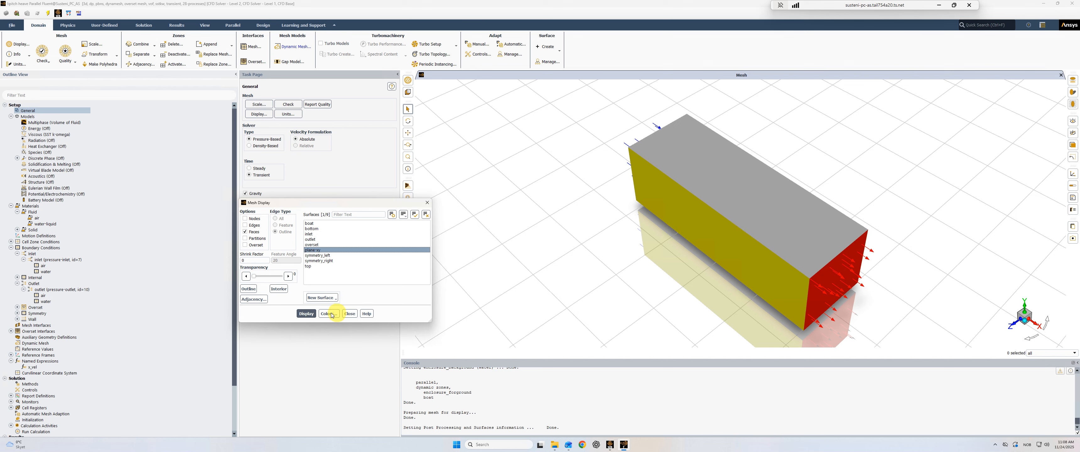
left_click(313, 317)
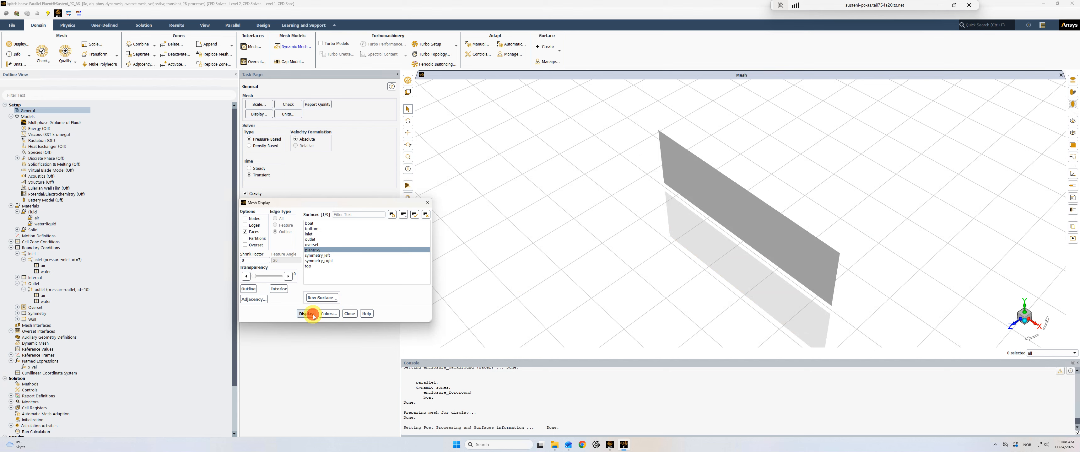
- Show the mesh edges on the plane-xy surface and examine the background and component meshes around the boat face-on
left_click(246, 225)
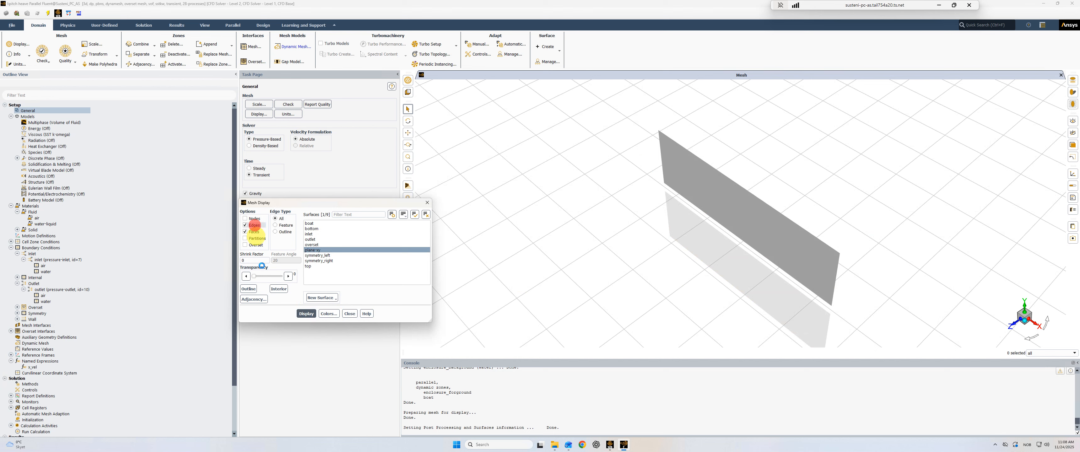
left_click(304, 313)
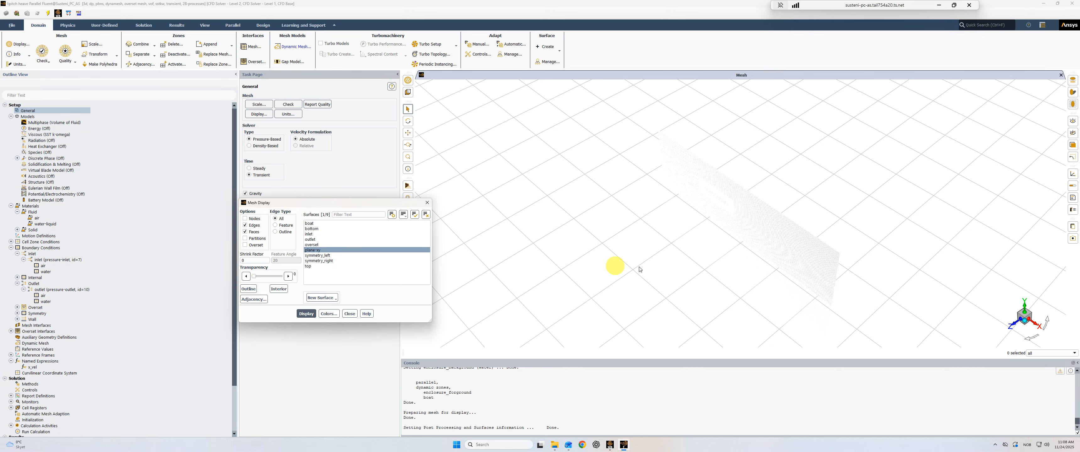
left_click_drag(615, 266, 792, 221)
scroll(778, 220, "up", 10)
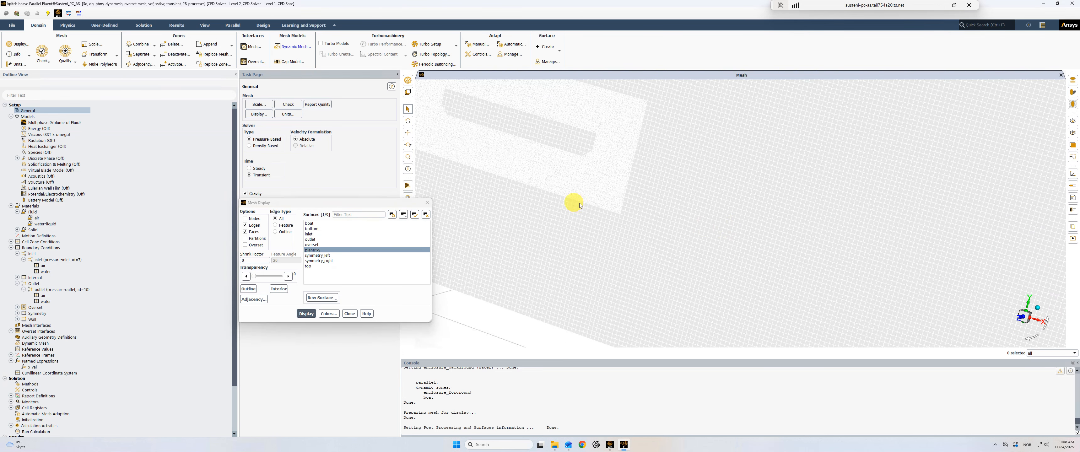
middle_click_drag(575, 204, 660, 244, "ctrl")
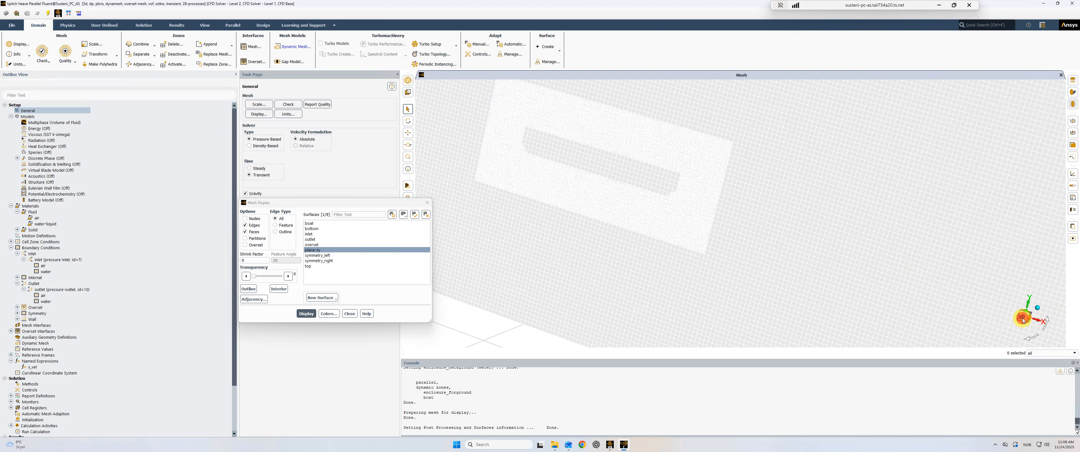
left_click(1023, 317)
left_click_drag(695, 239, 611, 267)
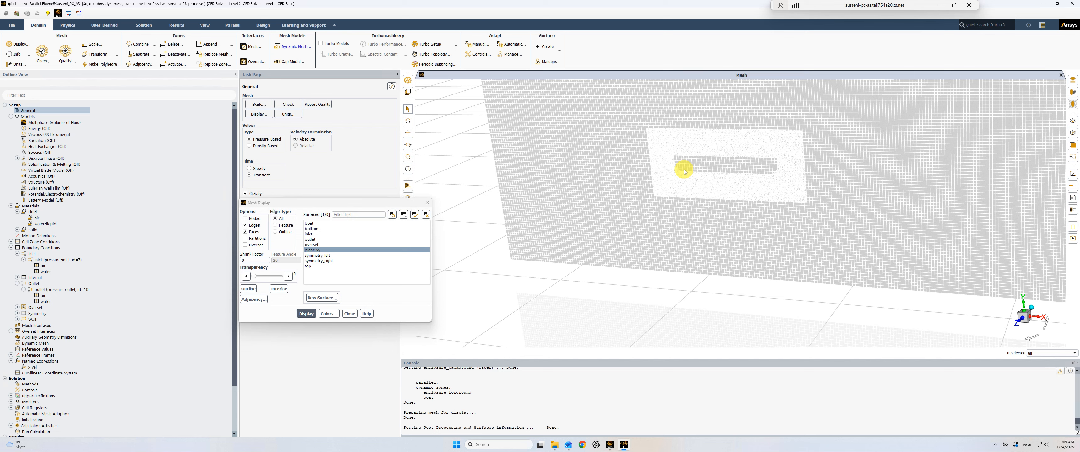
left_click(426, 203)
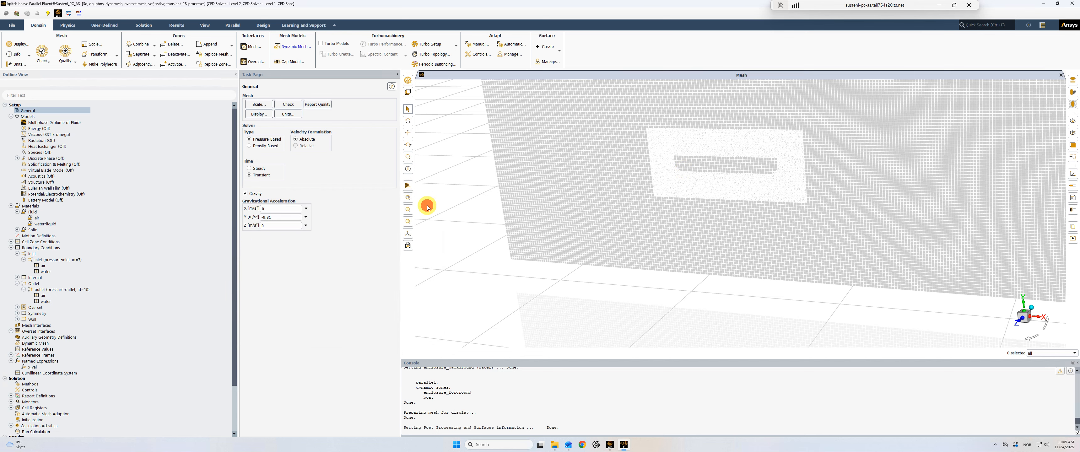
- Review the overset boundary and the overset interface, checking its background zone enclosure_background and its component zone enclosure_forground
left_click(17, 307)
left_click(24, 313)
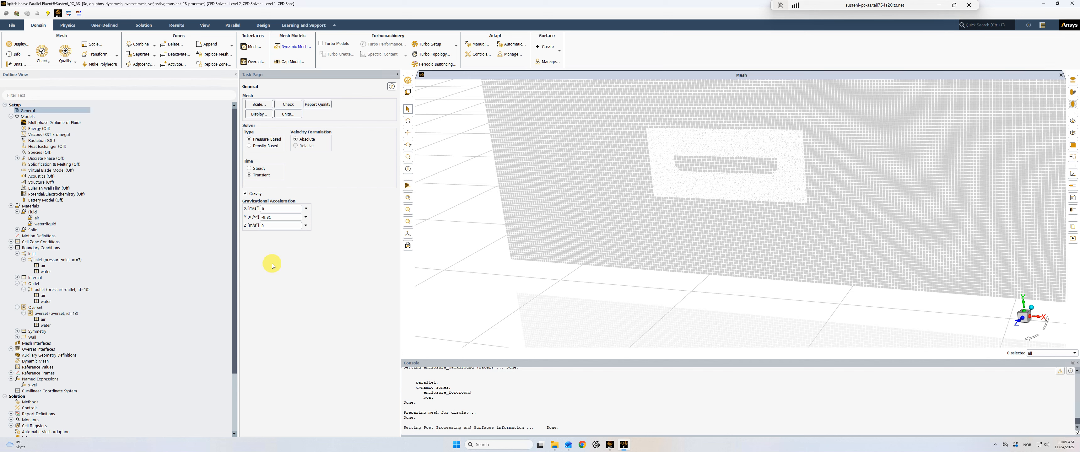
left_click(11, 349)
double_click(34, 355)
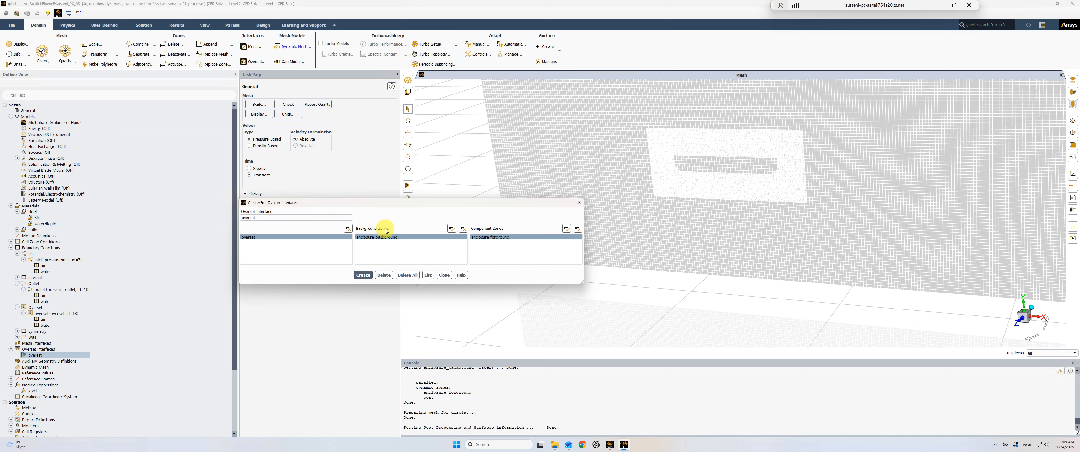
left_click(384, 238)
left_click(383, 237)
left_click(483, 237)
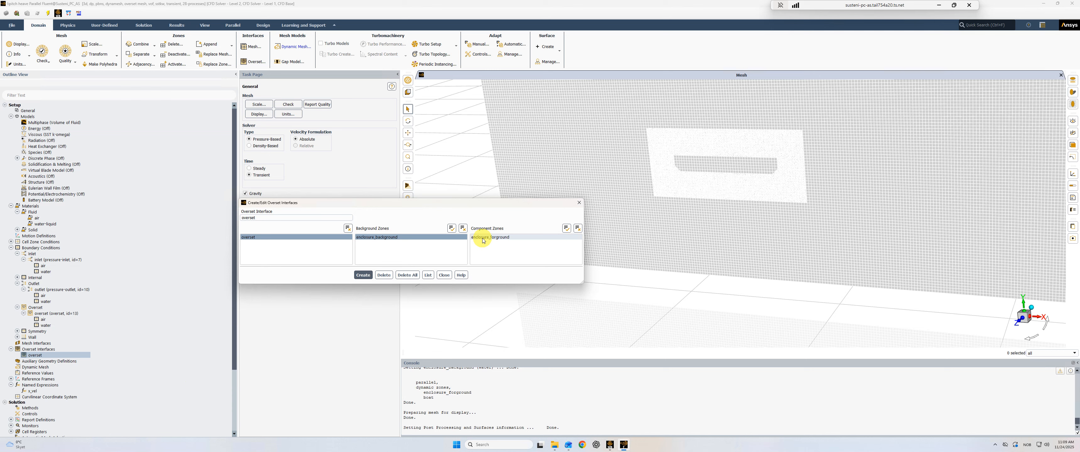
left_click(483, 238)
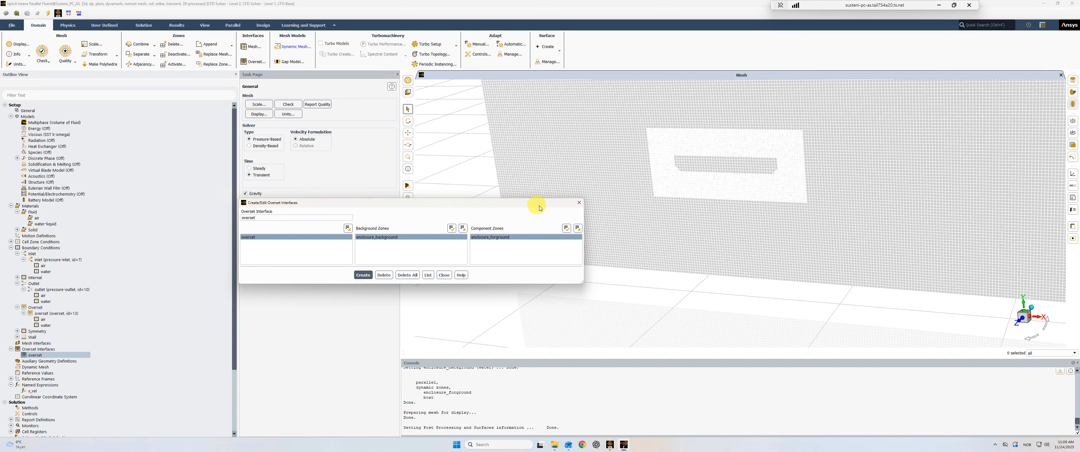
left_click(579, 203)
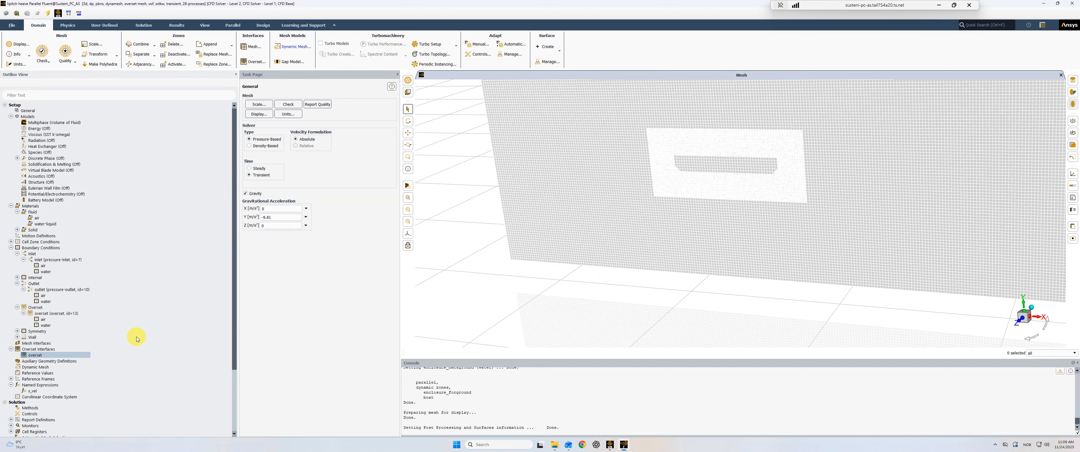
- Enable the Overset option in the mesh display and redraw the plane-xy surface
scroll(137, 339, "down", 1)
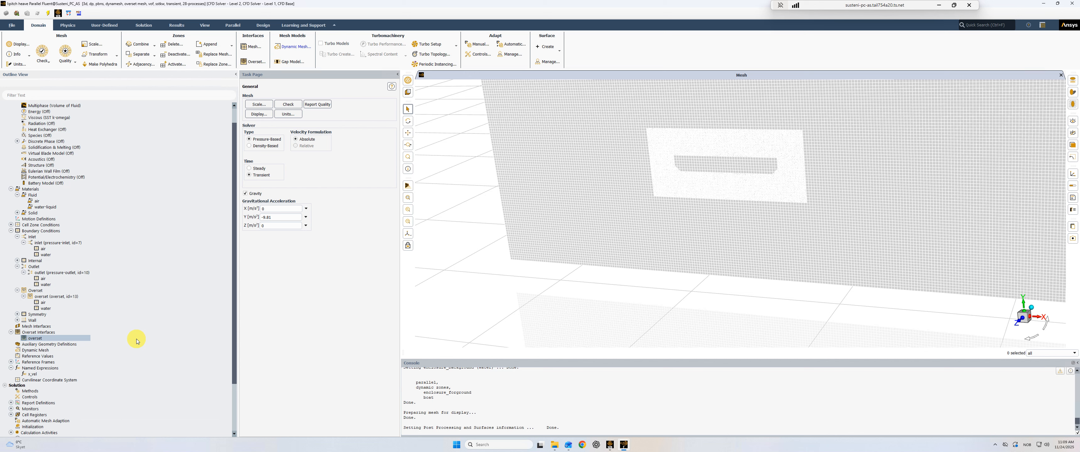
scroll(59, 239, "up", 1)
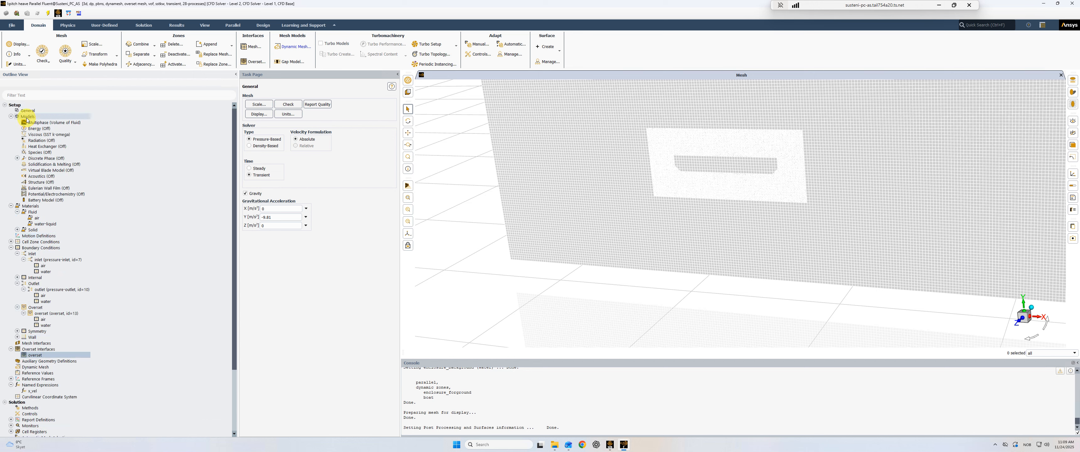
left_click(23, 47)
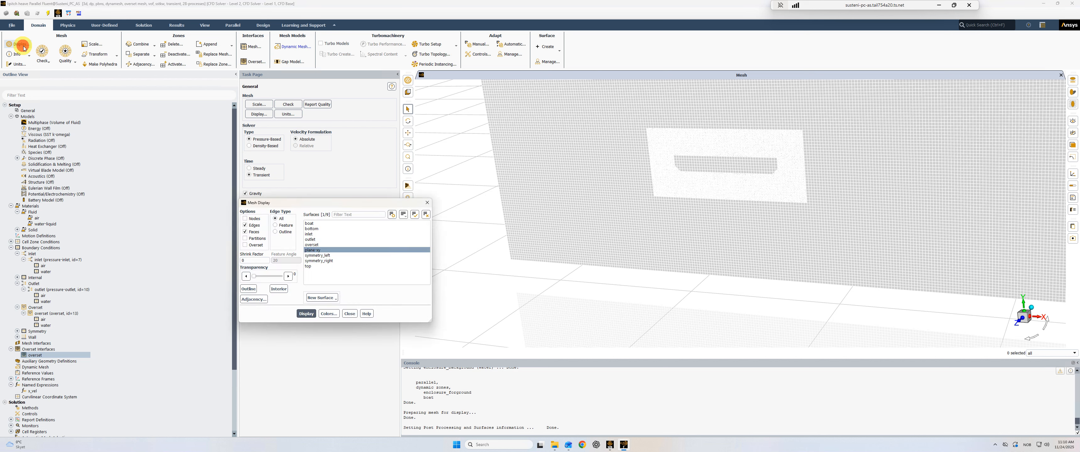
left_click(257, 247)
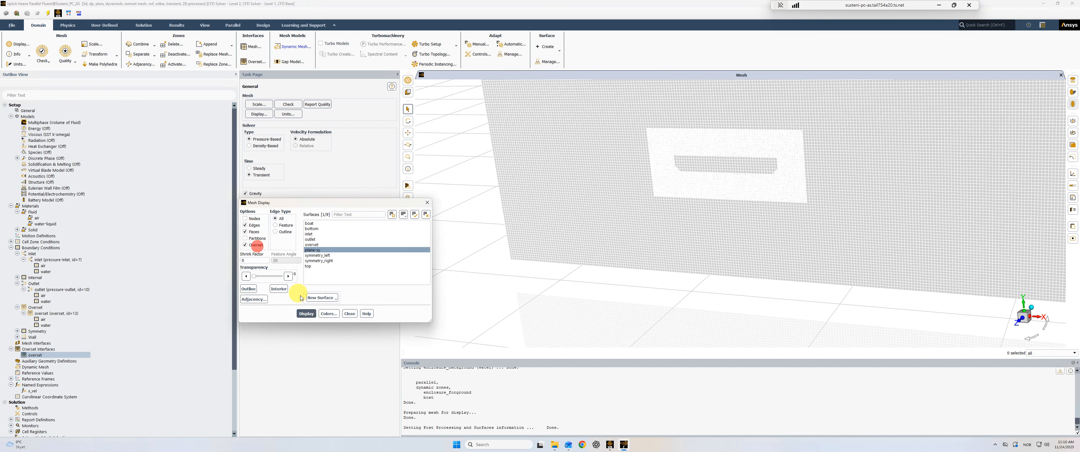
left_click(311, 316)
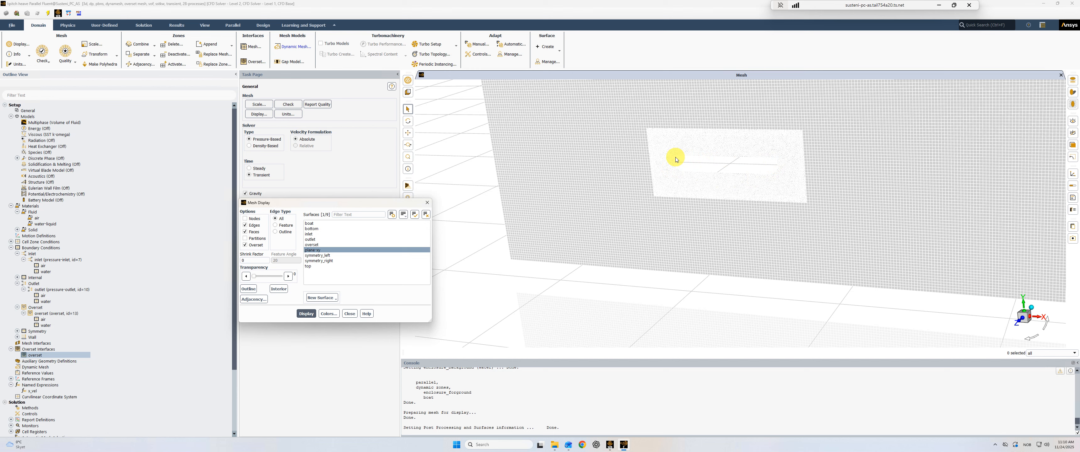
left_click(426, 204)
scroll(138, 330, "down", 3)
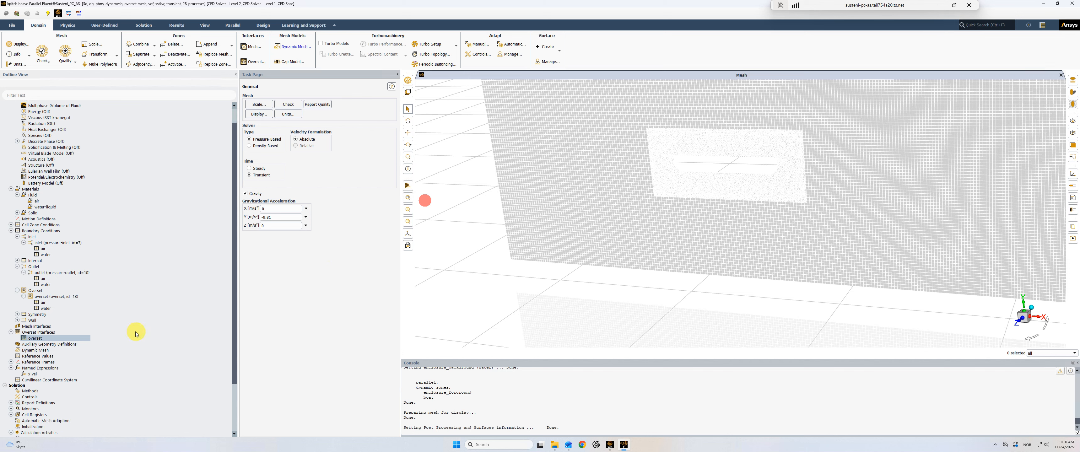
- Display the saved mesh-1 graphics object on the plane-xy surface and examine the overset mesh around the boat
scroll(66, 385, "down", 1)
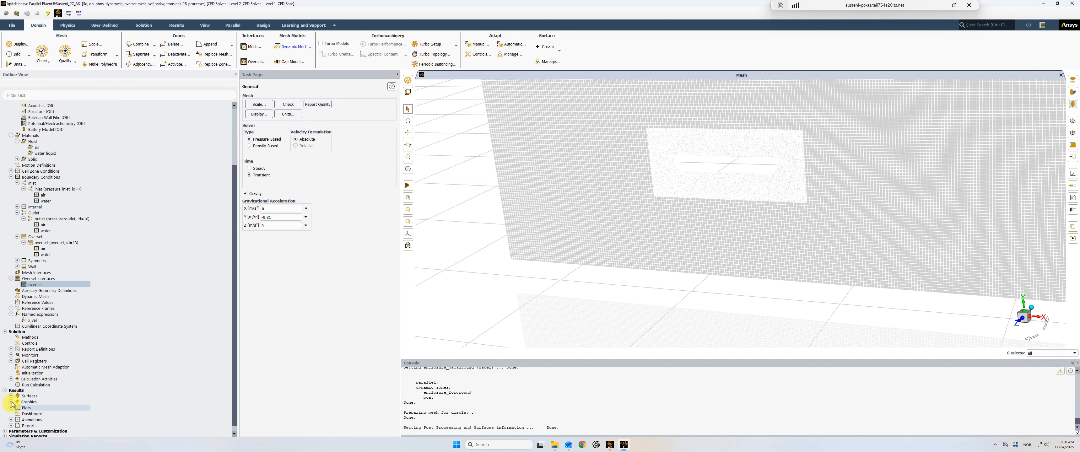
left_click(11, 402)
left_click(17, 407)
double_click(43, 413)
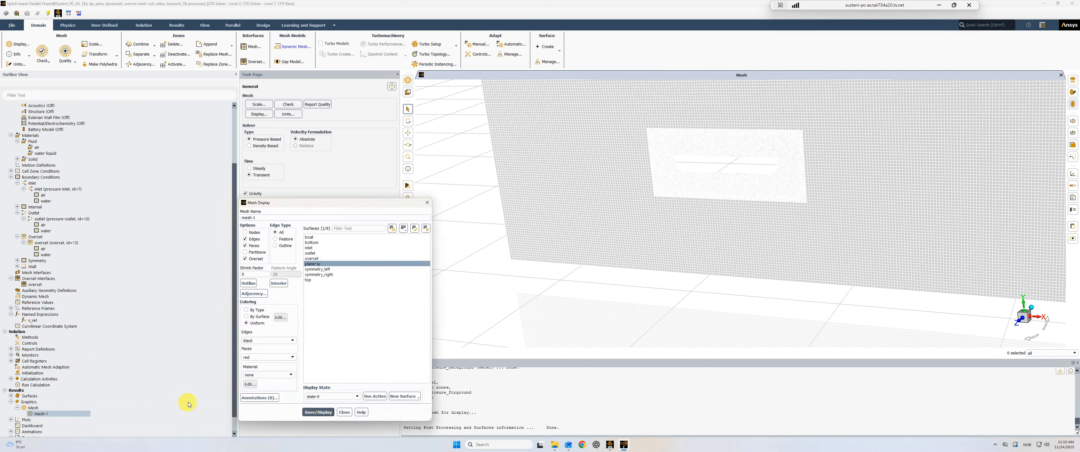
left_click(318, 413)
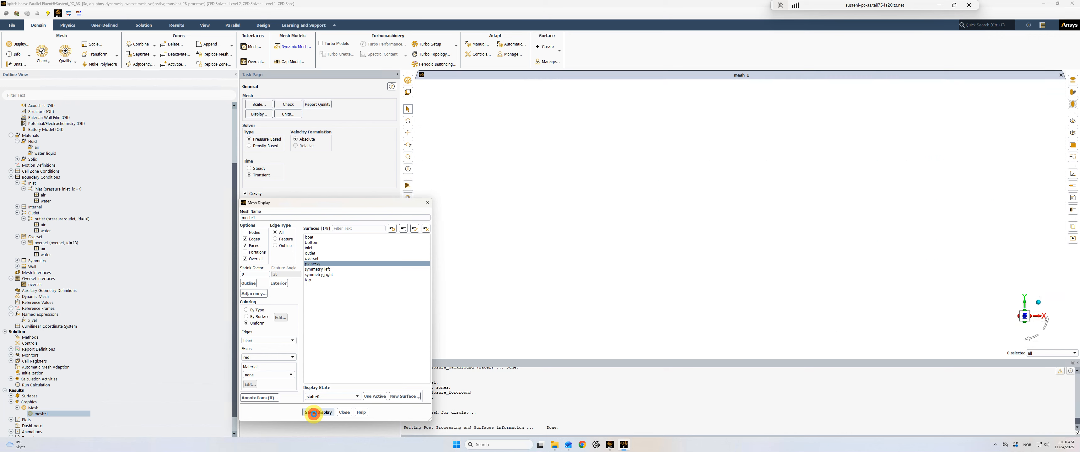
scroll(646, 245, "up", 5)
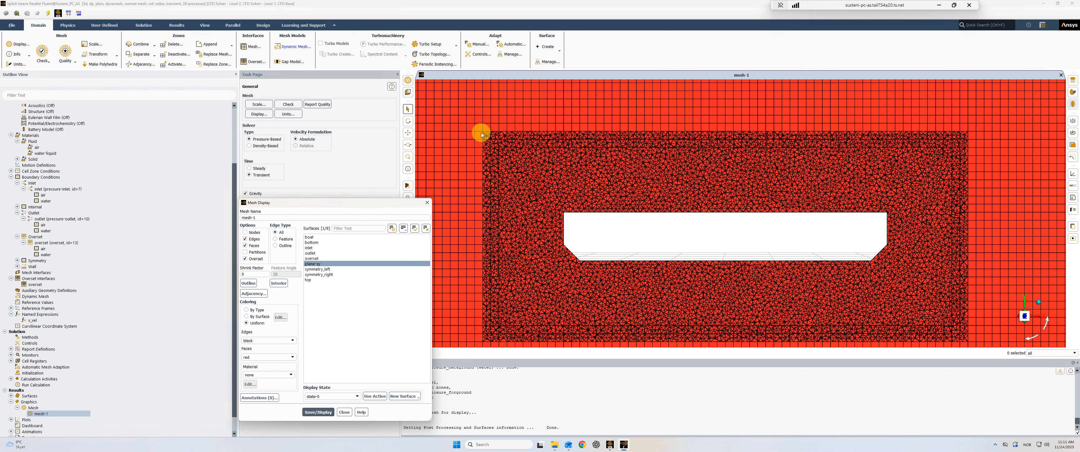
left_click(429, 205)
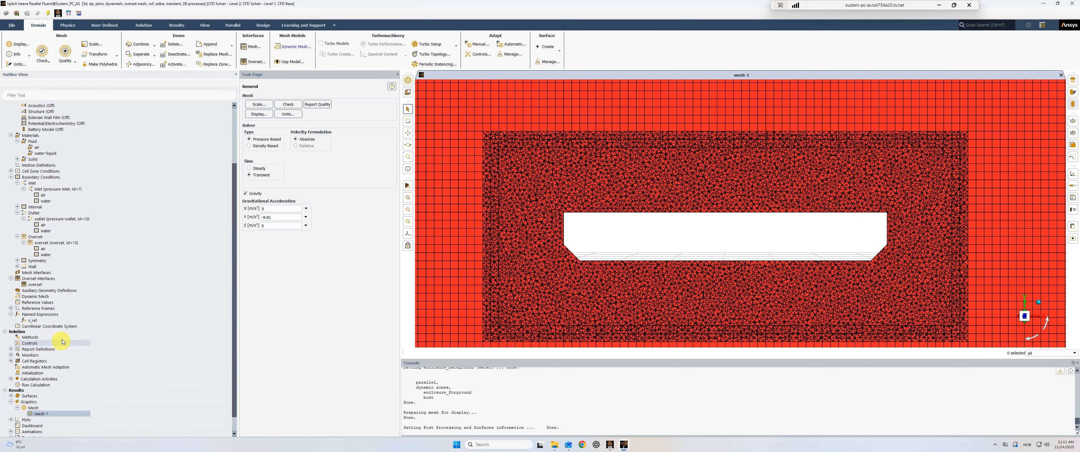
- Review the region_water cell register, checking its shape and its coordinate limits
left_click(11, 361)
left_click(33, 367)
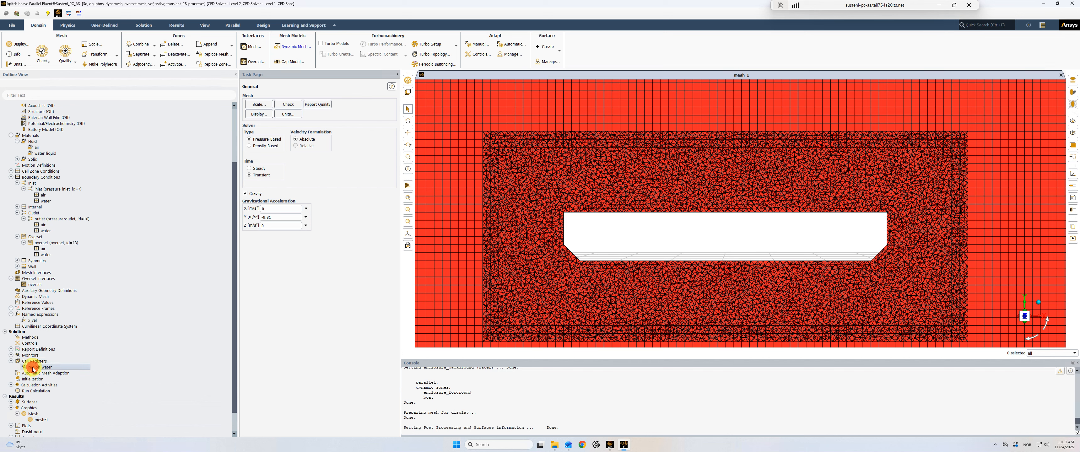
double_click(34, 368)
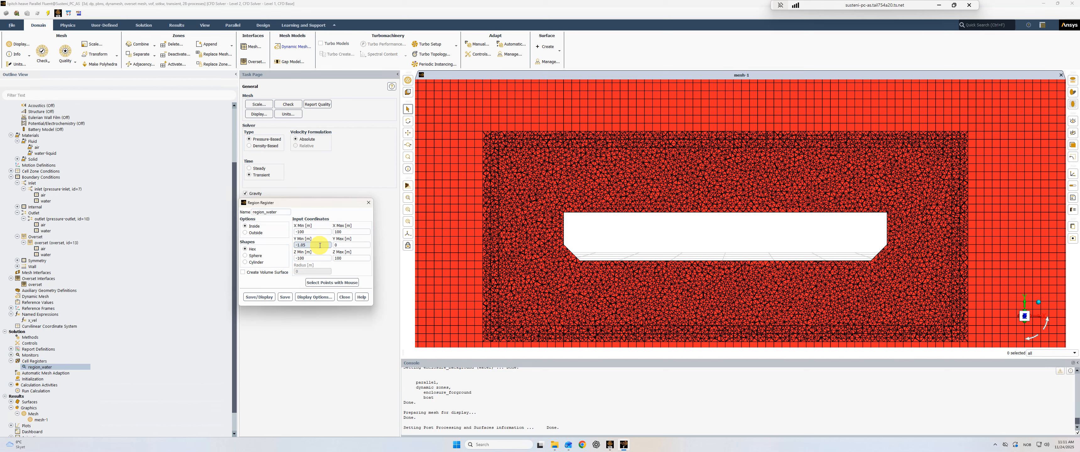
left_click(368, 204)
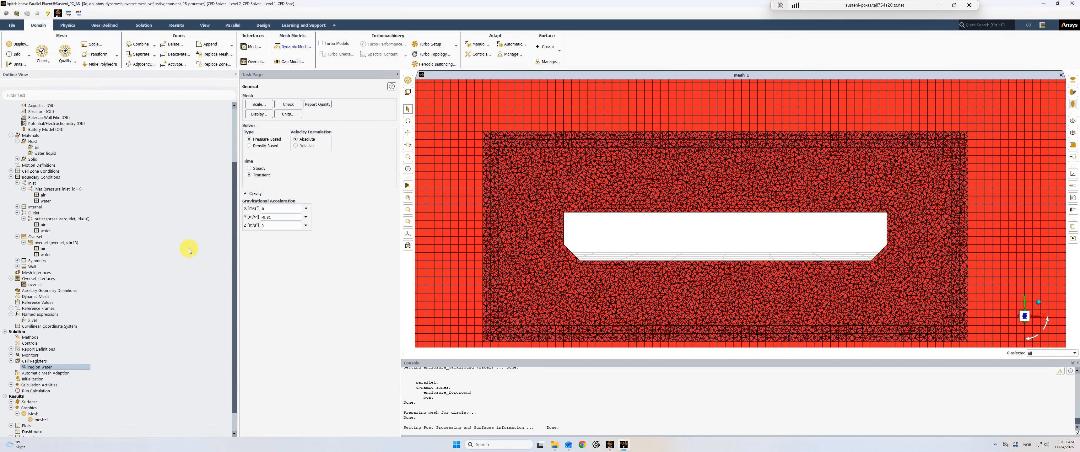
- Open the dynamic mesh settings and review the mass, inertia and free or locked motions defined in pitchheave.c from the Ship Resistance folder
double_click(35, 297)
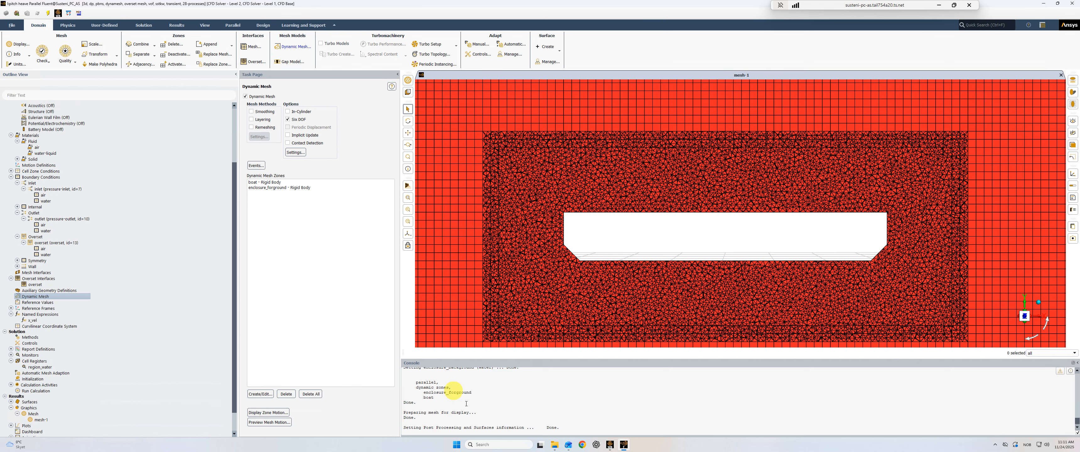
left_click(553, 446)
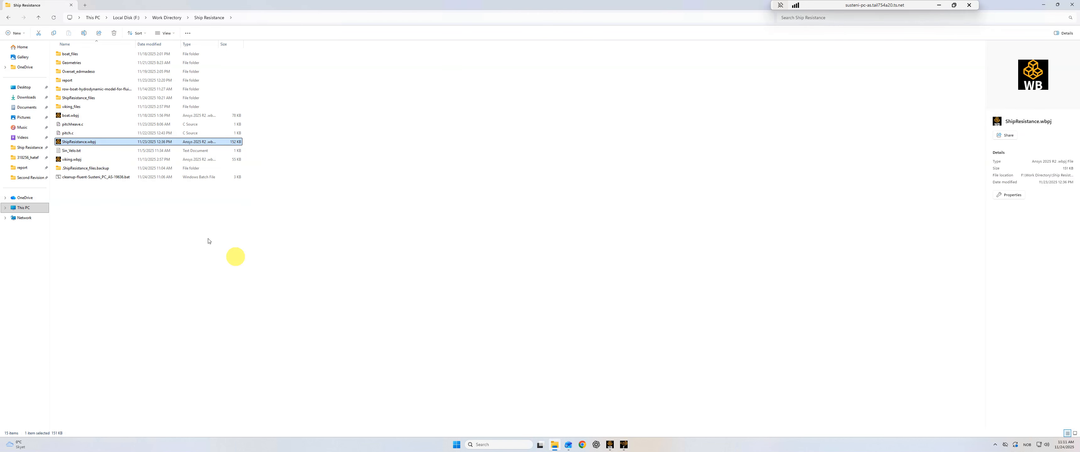
left_click(79, 126)
double_click(79, 126)
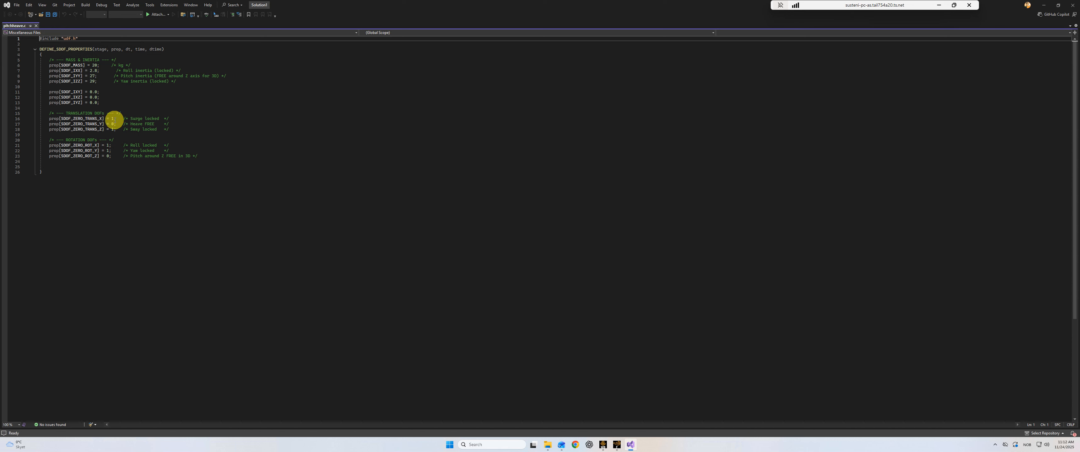
mouse_move(115, 119)
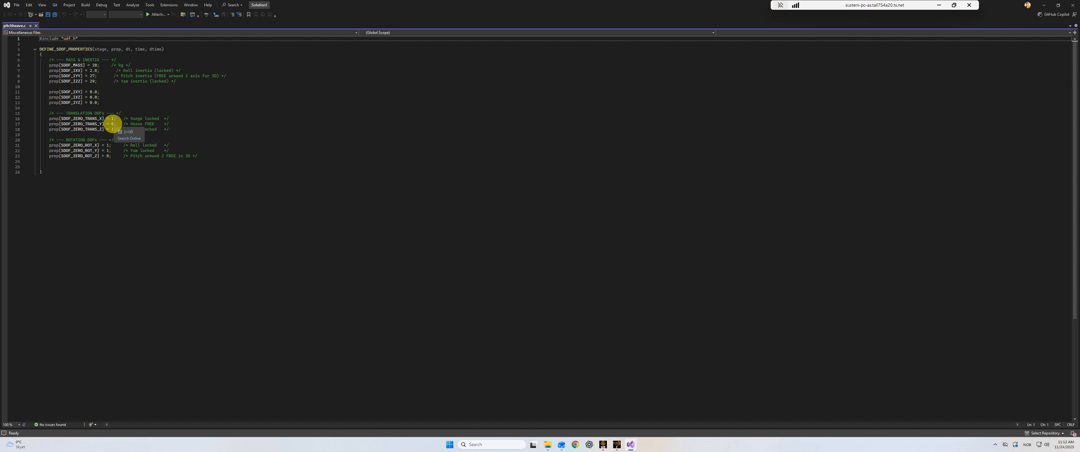
left_click(112, 124)
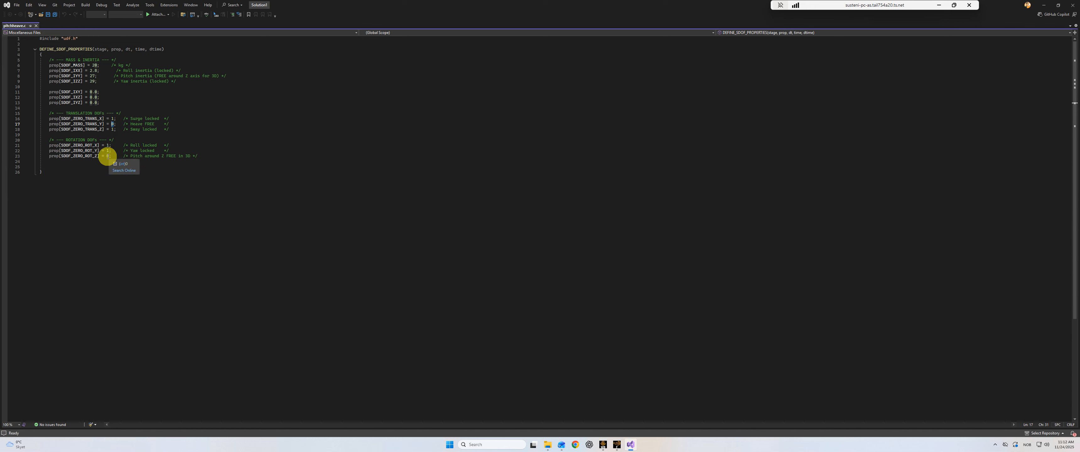
left_click(1071, 5)
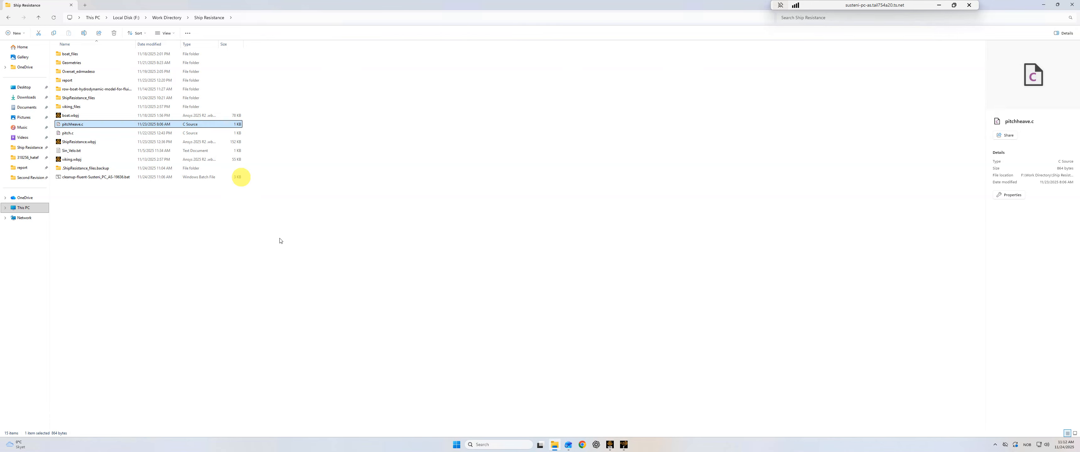
- Return to Fluent, add pitchheave.c from the Ship Resistance folder as a compiled UDF source file, and close the dialog without building
left_click(624, 444)
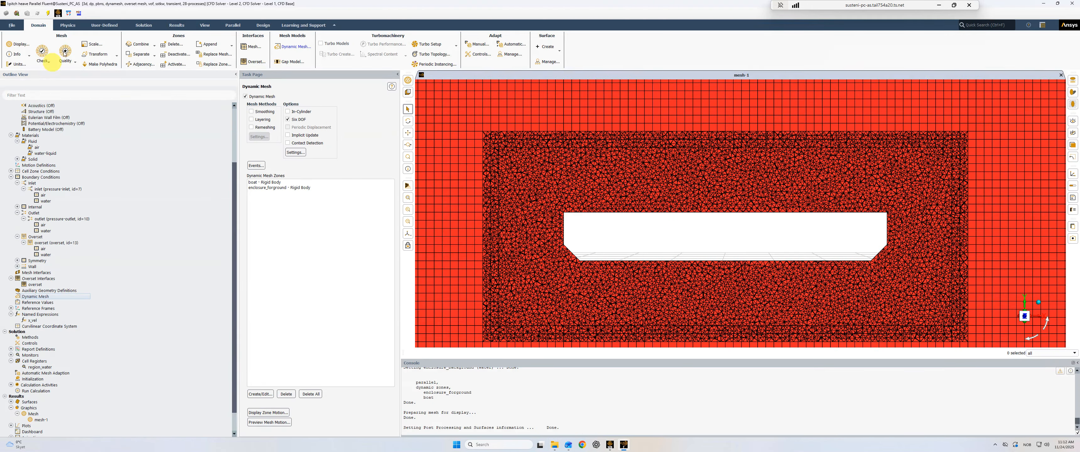
left_click(99, 26)
left_click(67, 52)
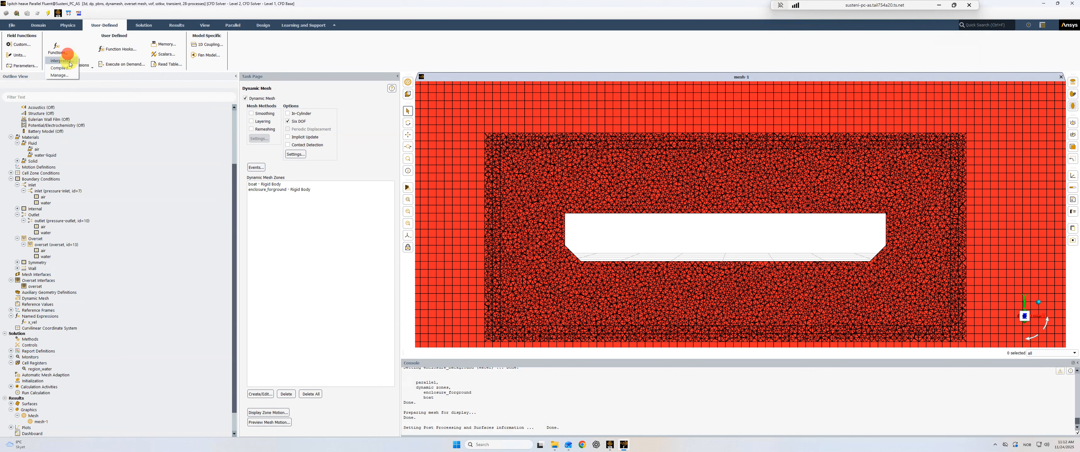
left_click(67, 68)
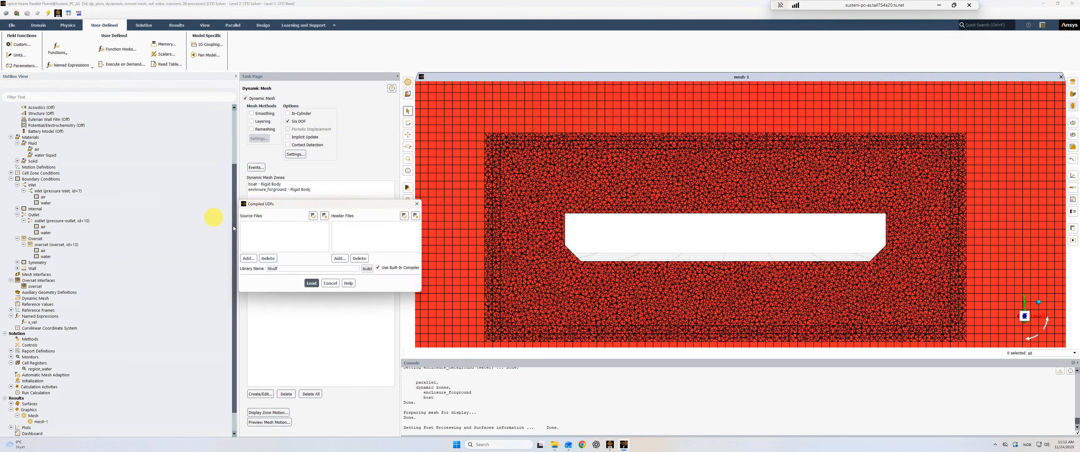
left_click(249, 258)
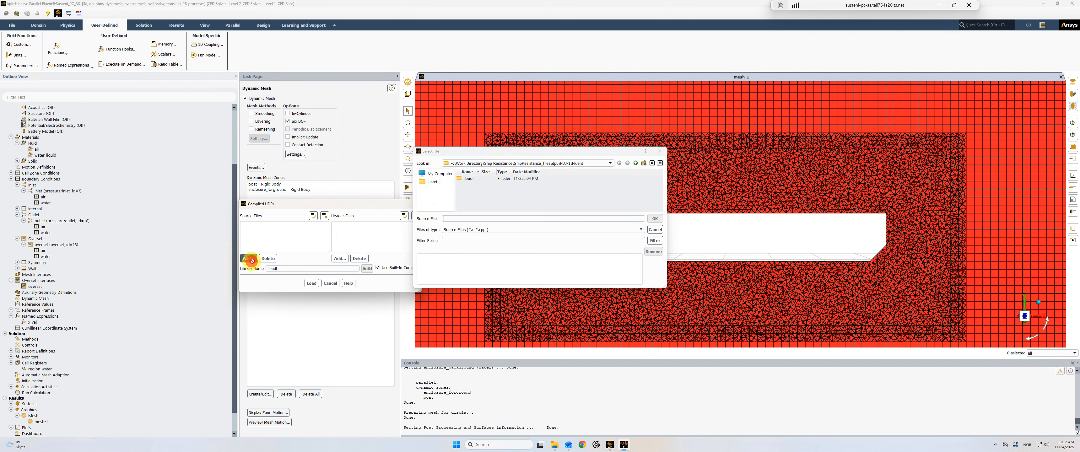
left_click(495, 163)
left_click(486, 200)
scroll(486, 205, "down", 2)
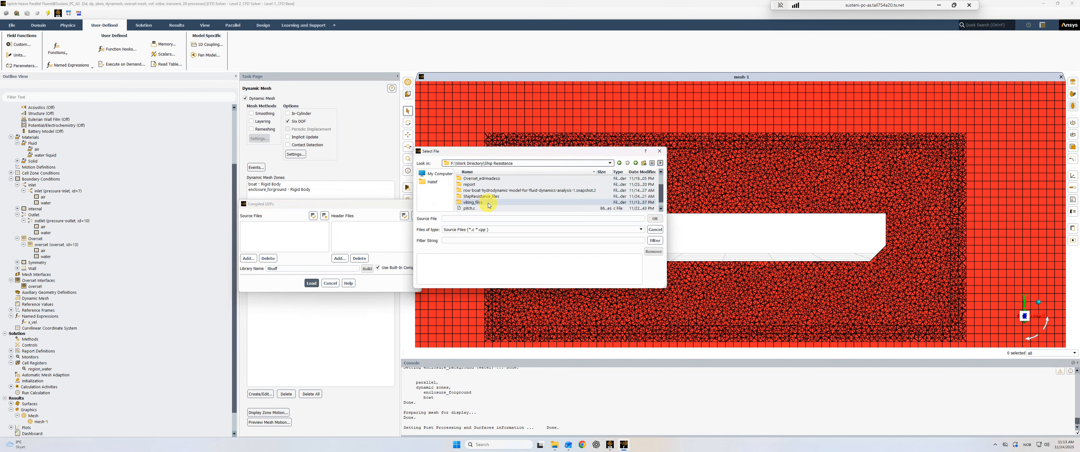
double_click(473, 209)
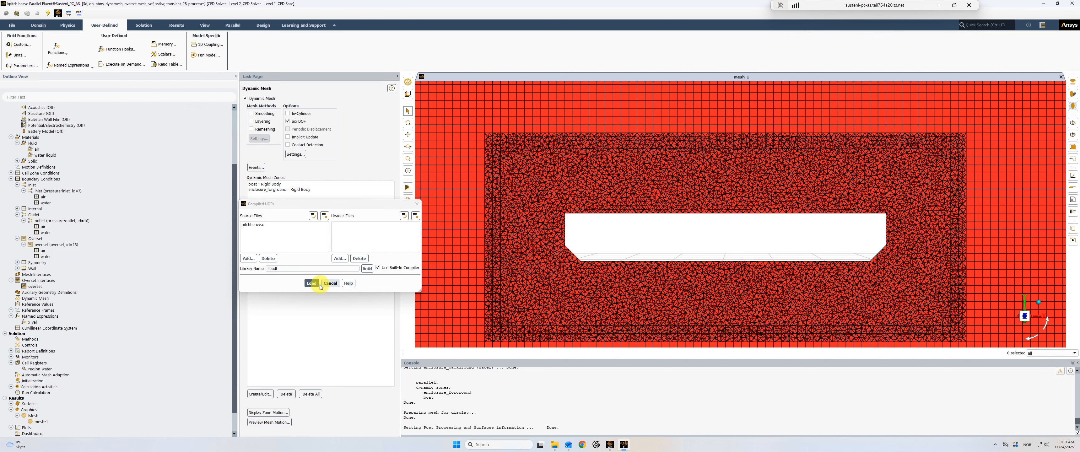
left_click(416, 204)
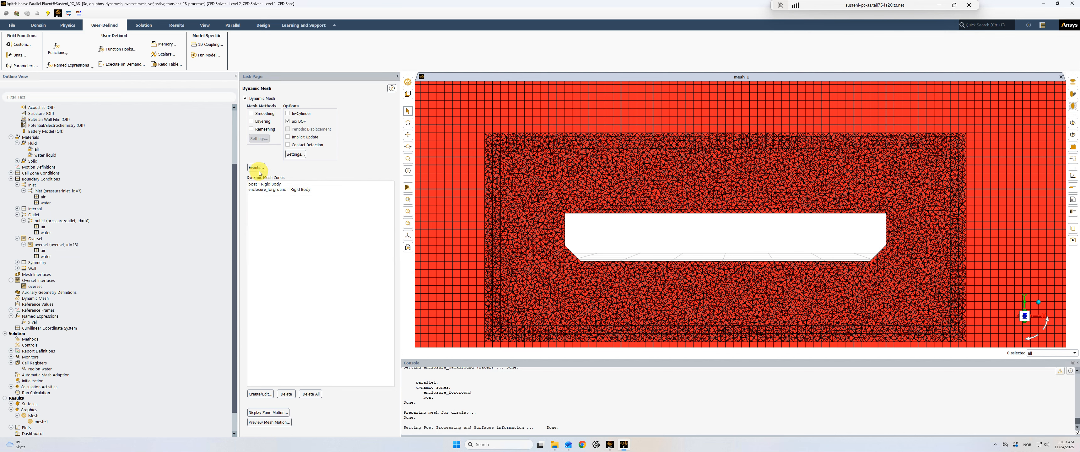
- Review the rigid body motion, Six DOF options and center of gravity of the boat and enclosure_forground dynamic mesh zones
left_click(264, 393)
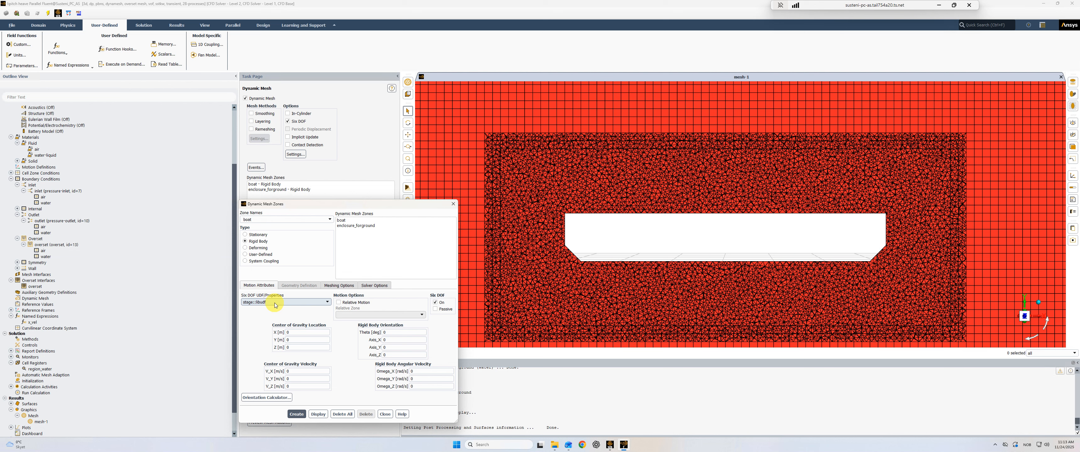
left_click(342, 220)
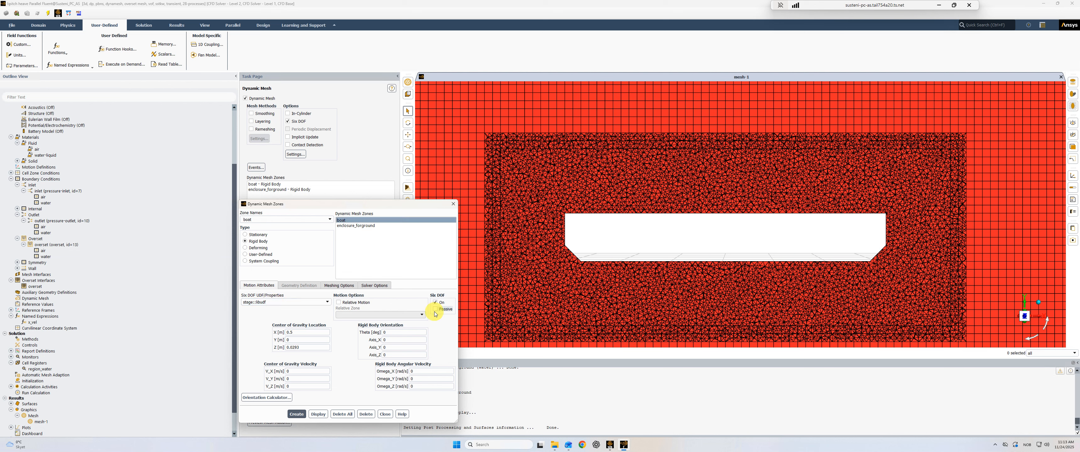
left_click(301, 334)
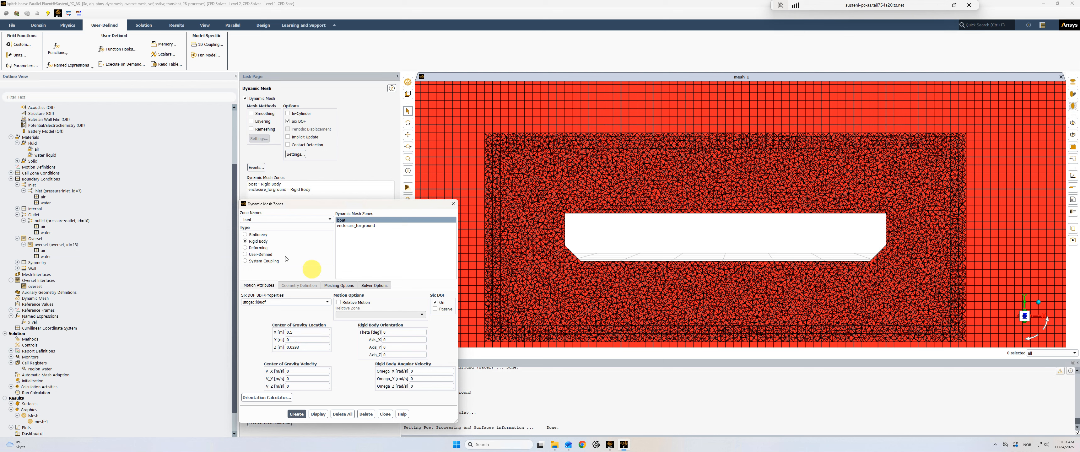
left_click(353, 226)
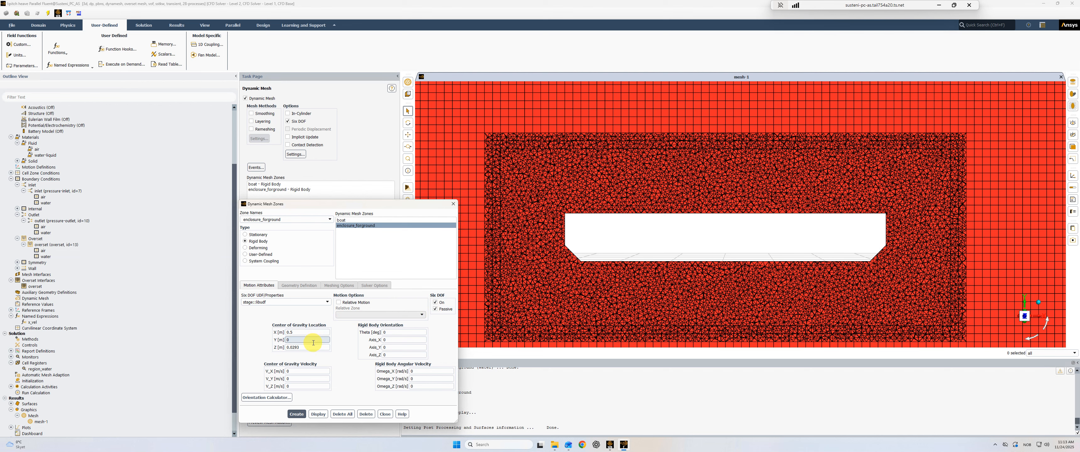
left_click(454, 209)
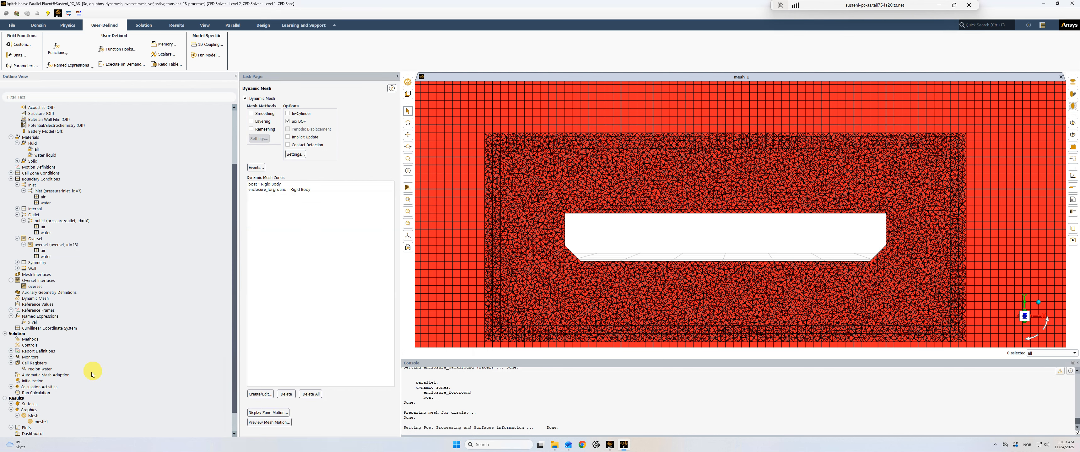
- Review the solution initialization settings and the time step settings of the run calculation
left_click(29, 381)
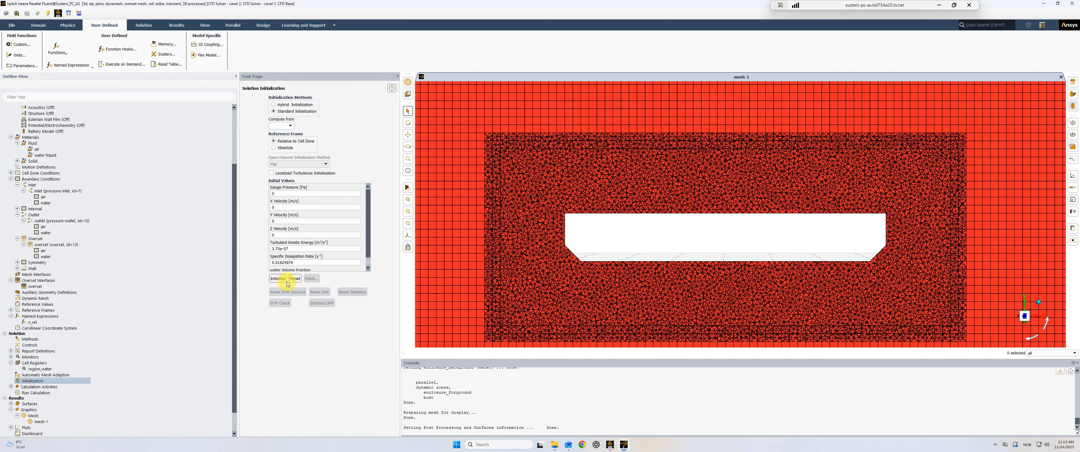
scroll(79, 401, "down", 2)
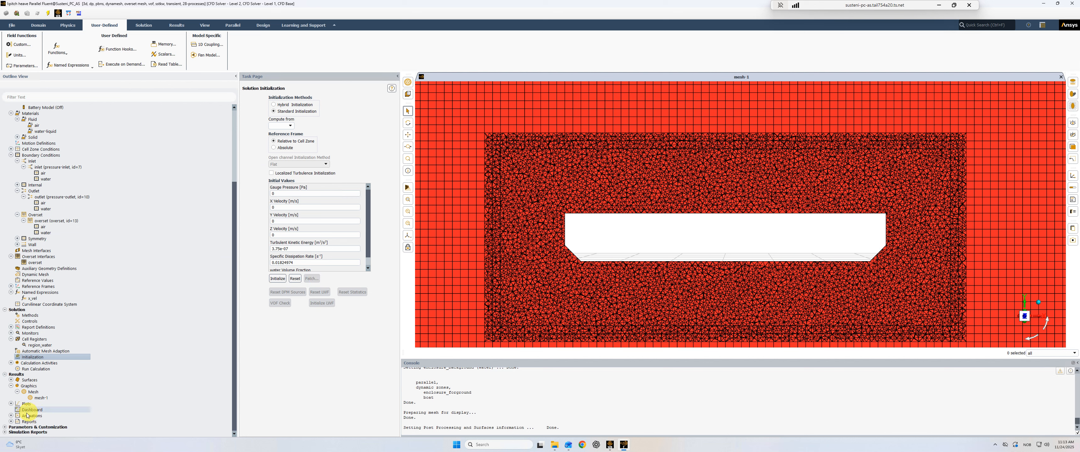
left_click(37, 370)
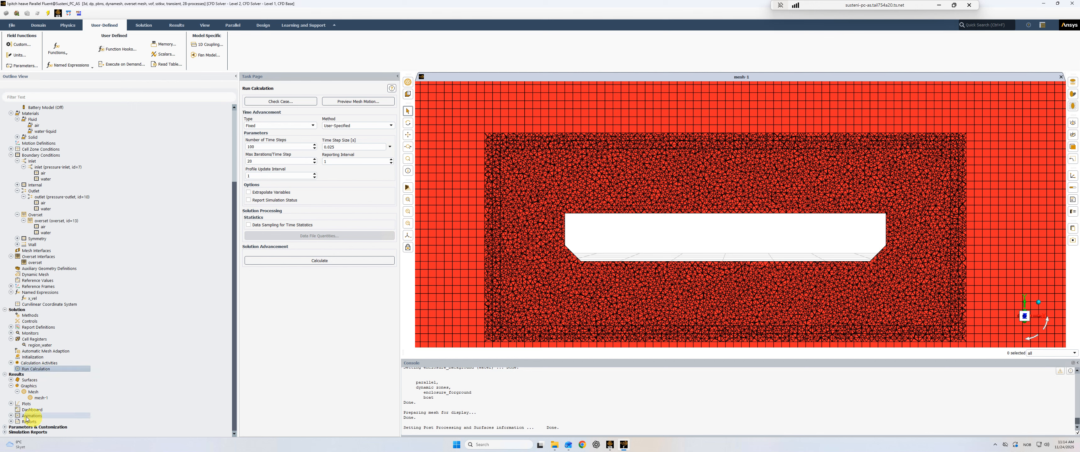
- Check the animation playback settings under the results and close them
left_click(11, 416)
left_click(27, 420)
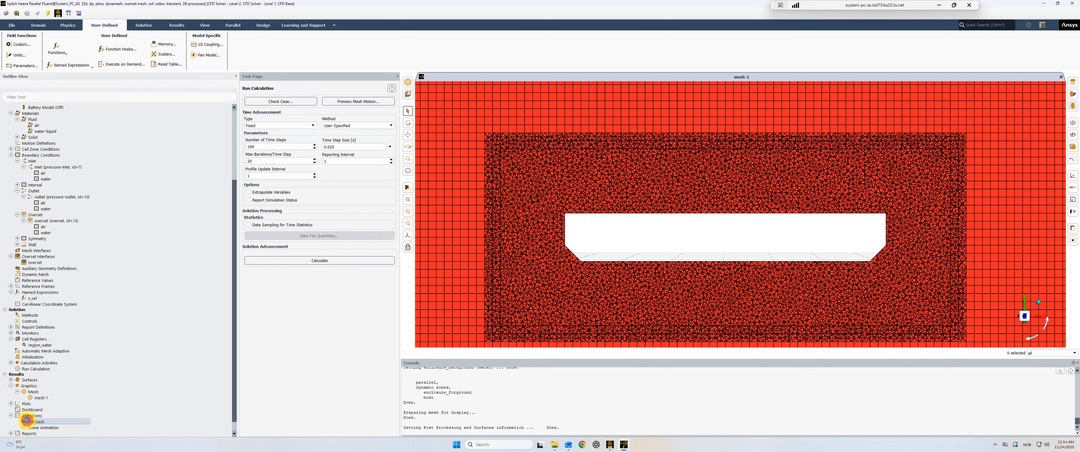
double_click(28, 421)
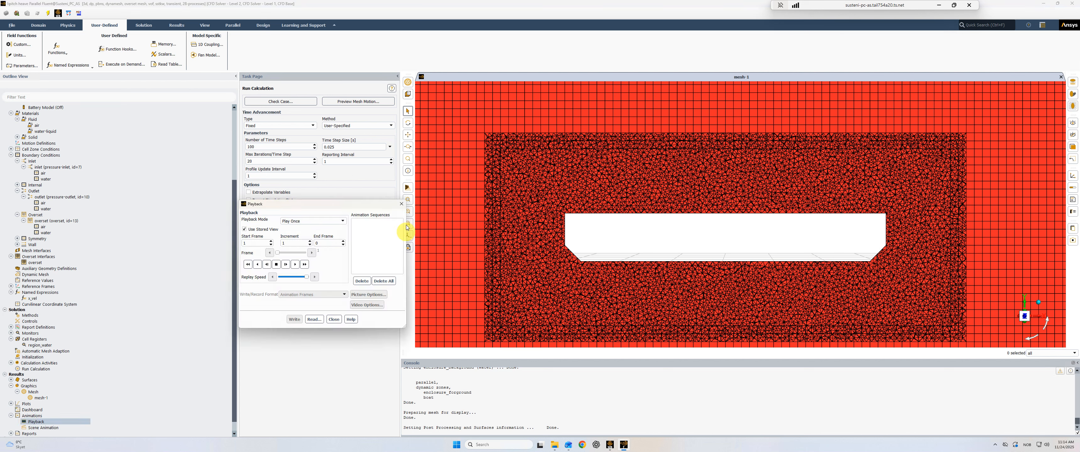
left_click(401, 204)
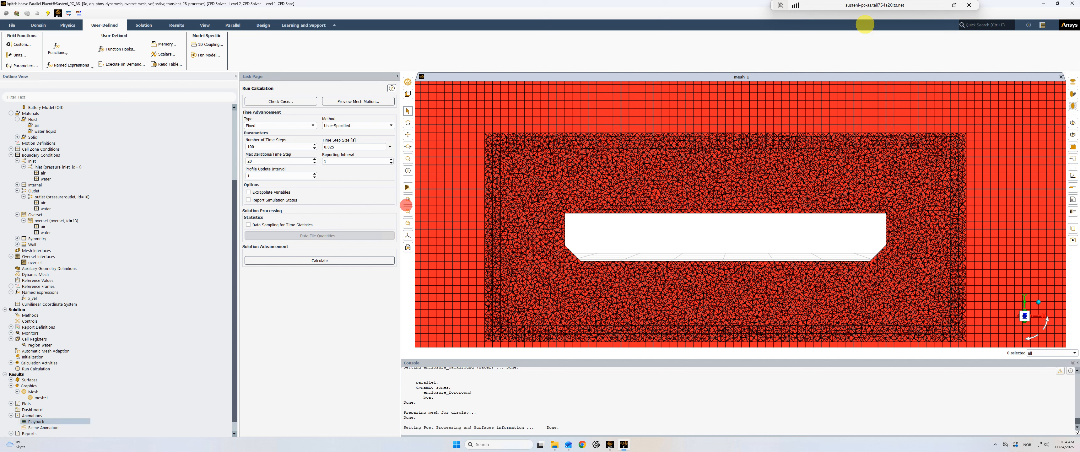
- Quit the Fluent session and switch to the Ship Resistance folder in File Explorer
left_click(1076, 4)
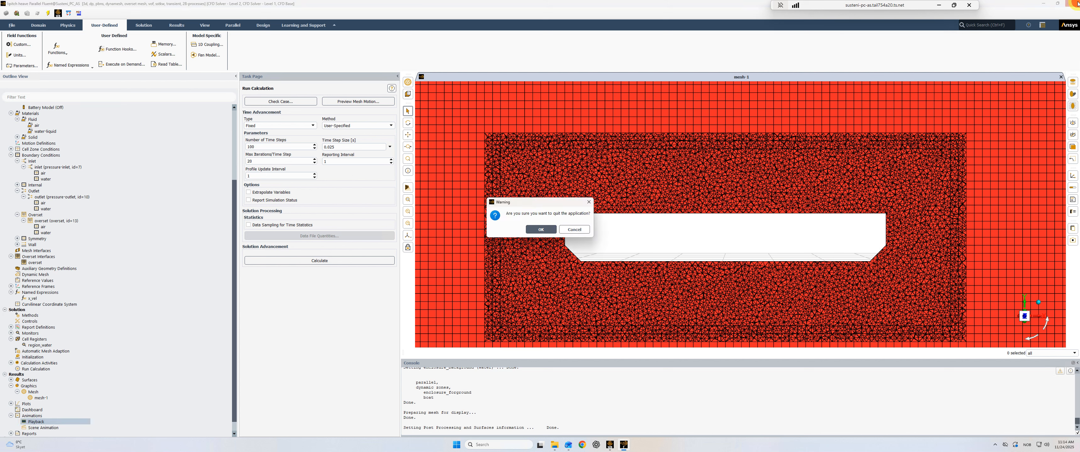
left_click(541, 229)
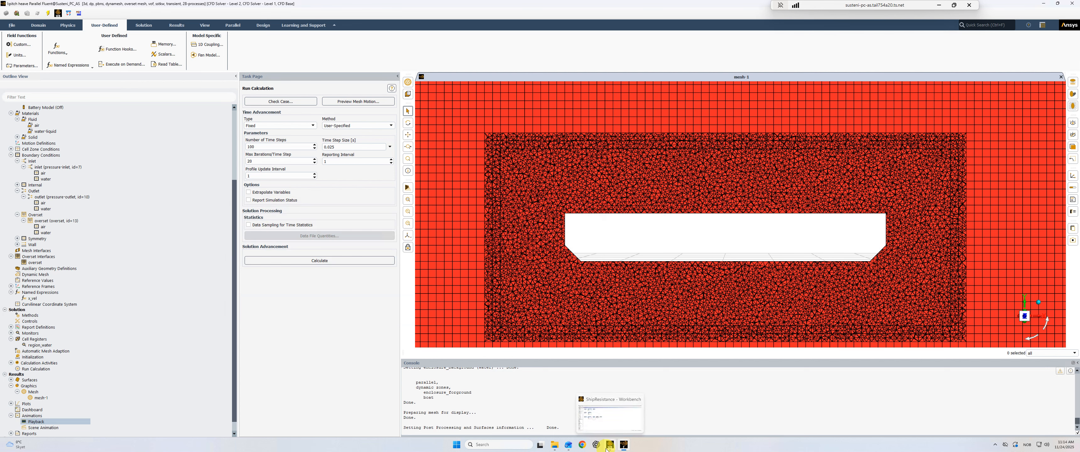
left_click(555, 446)
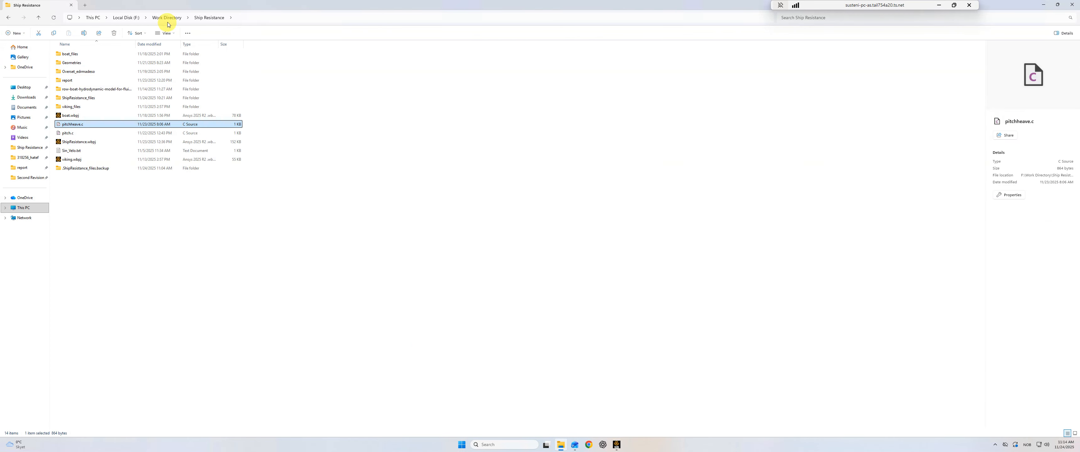
- Play the animation-mesh_PitchHeave_Overset video from the report folder in a maximized player, replay it and close the player
double_click(75, 80)
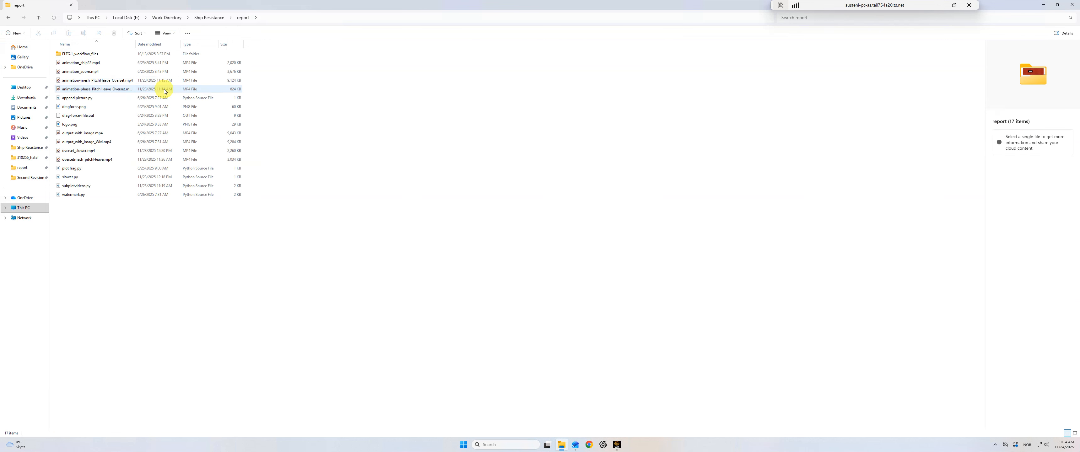
double_click(126, 80)
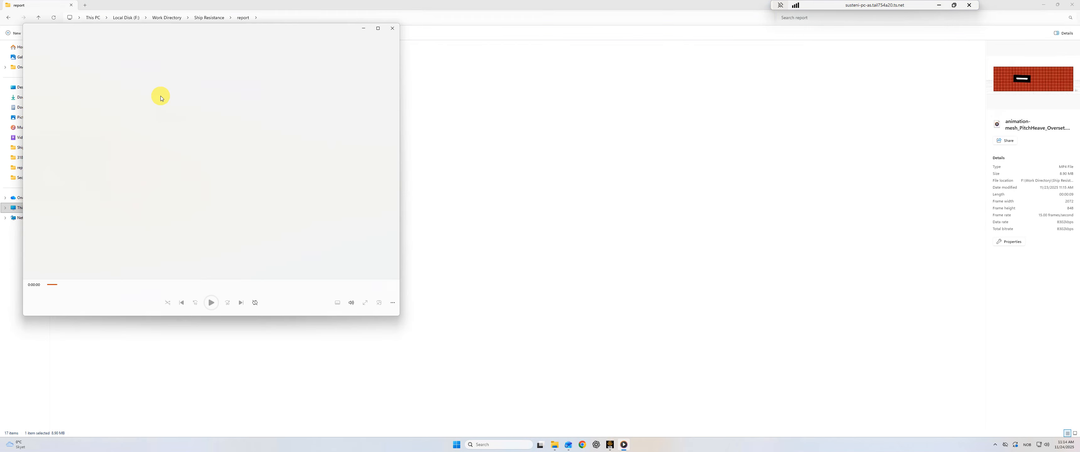
left_click(378, 27)
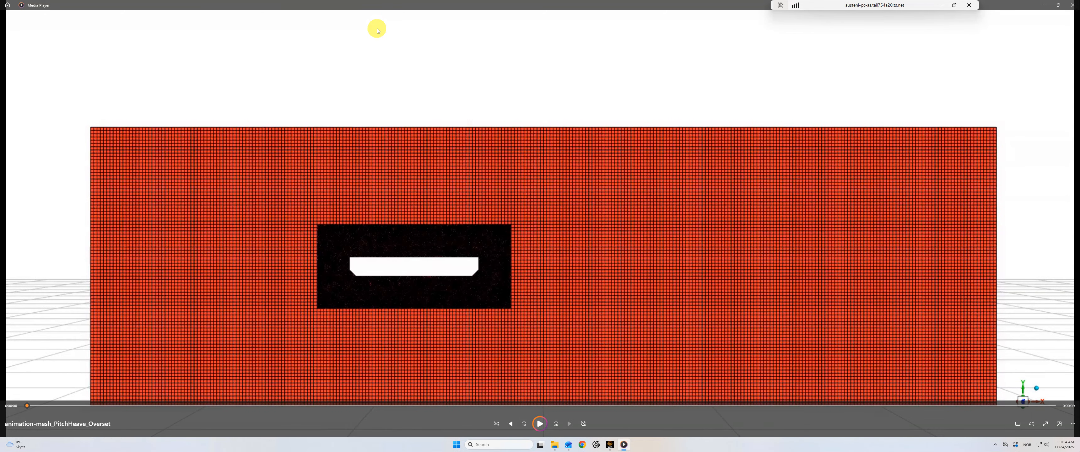
left_click(540, 424)
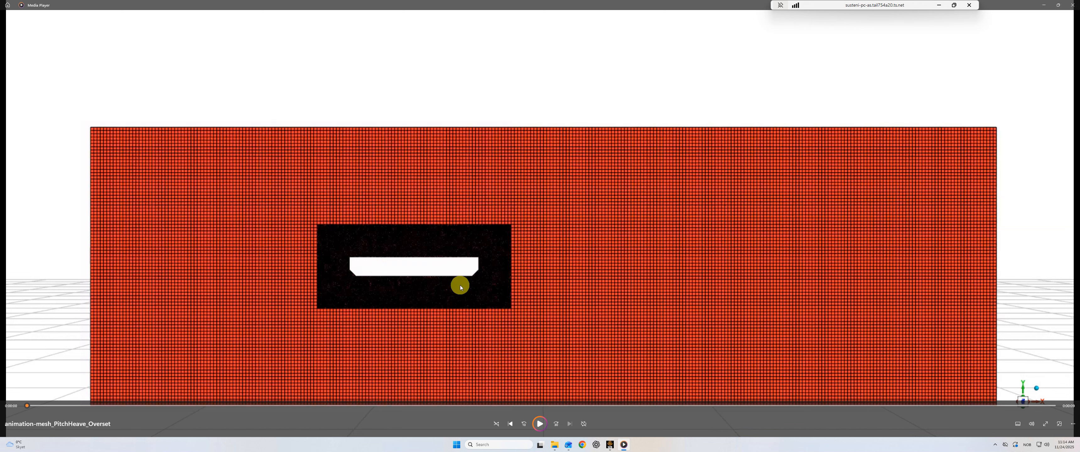
left_click(1071, 5)
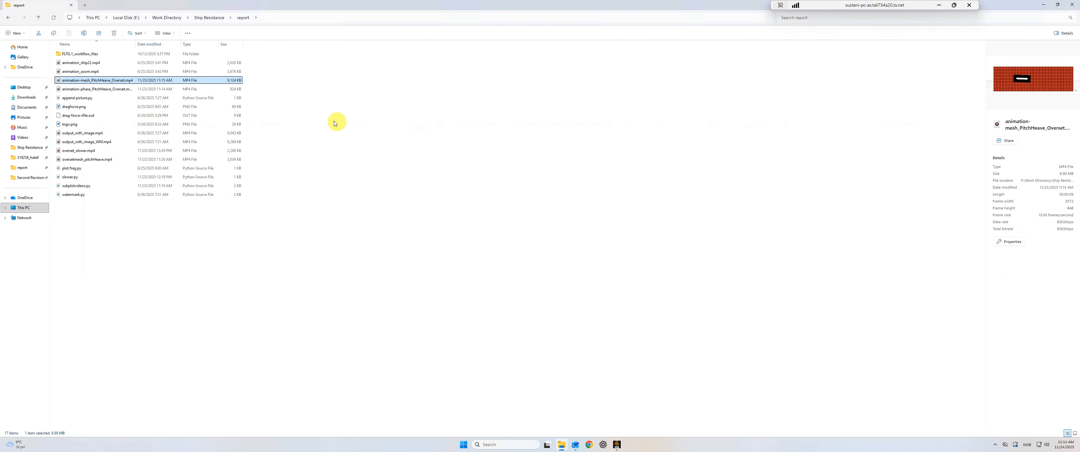
- Open the animation-phase_PitchHeave_Overset video and replay the water volume fraction animation
double_click(86, 90)
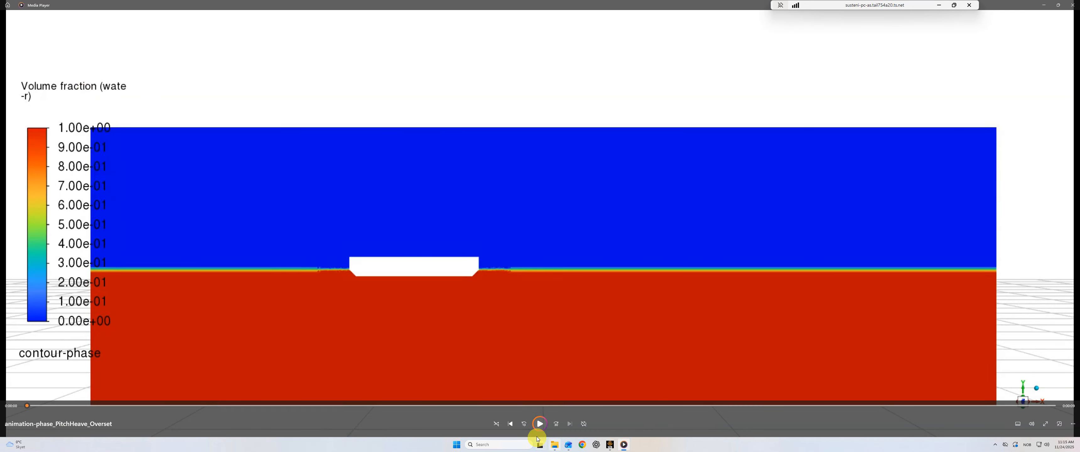
left_click(539, 426)
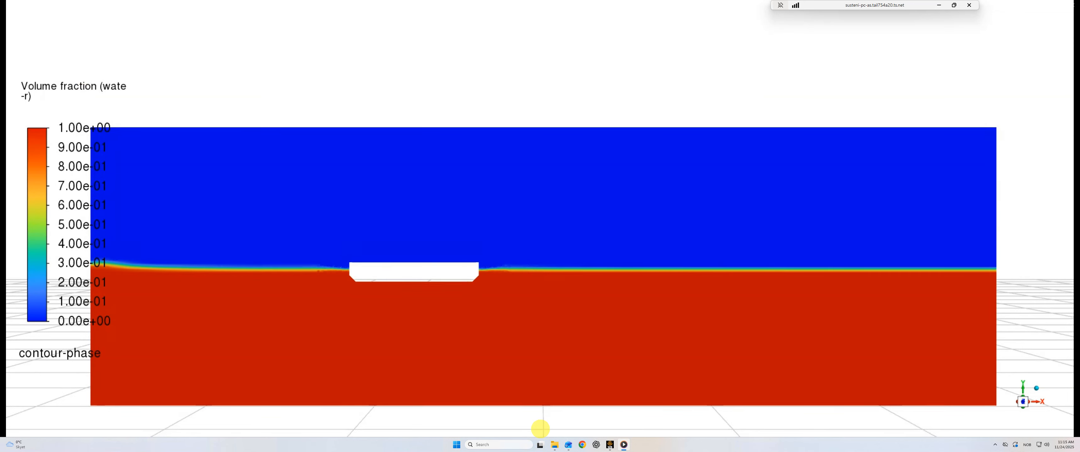